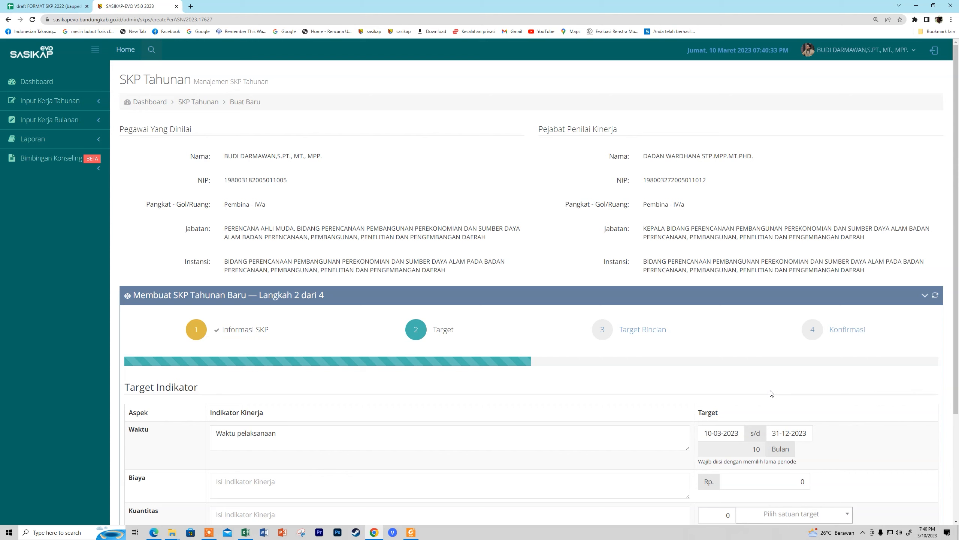
pyautogui.scroll(-2, 498, 419)
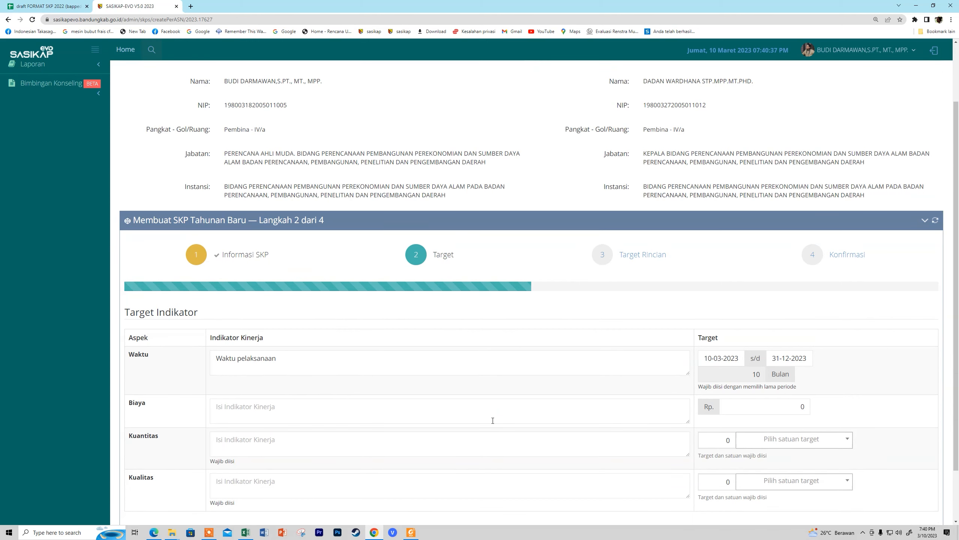
pyautogui.click(246, 537)
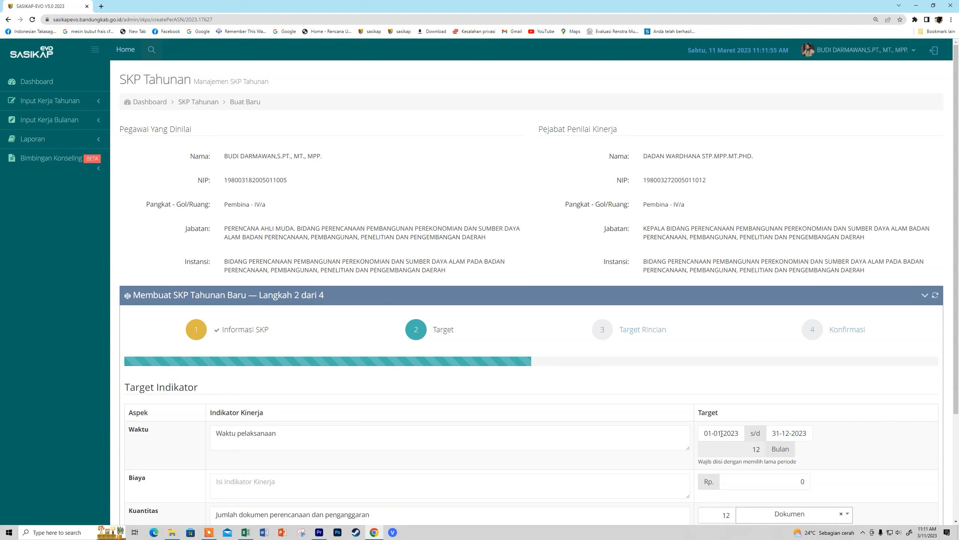
# Set the start date of the Waktu target period to 01-01-2023
pyautogui.click(722, 433)
pyautogui.click(700, 312)
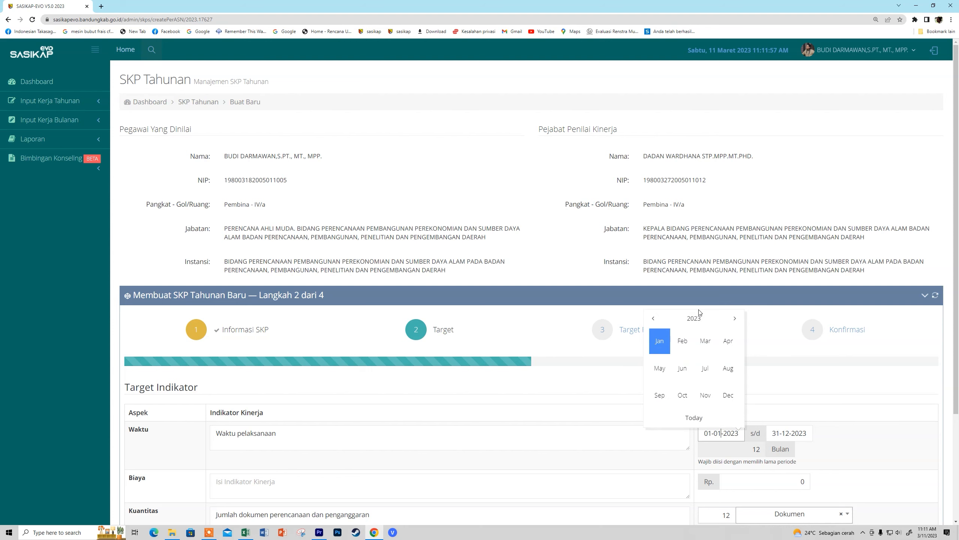
pyautogui.click(658, 348)
pyautogui.click(650, 348)
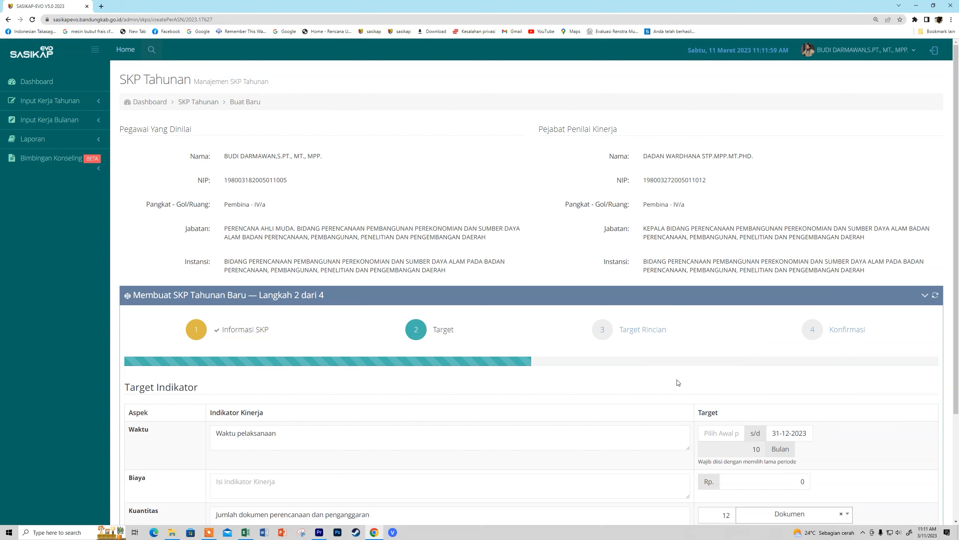
pyautogui.click(776, 434)
pyautogui.click(725, 435)
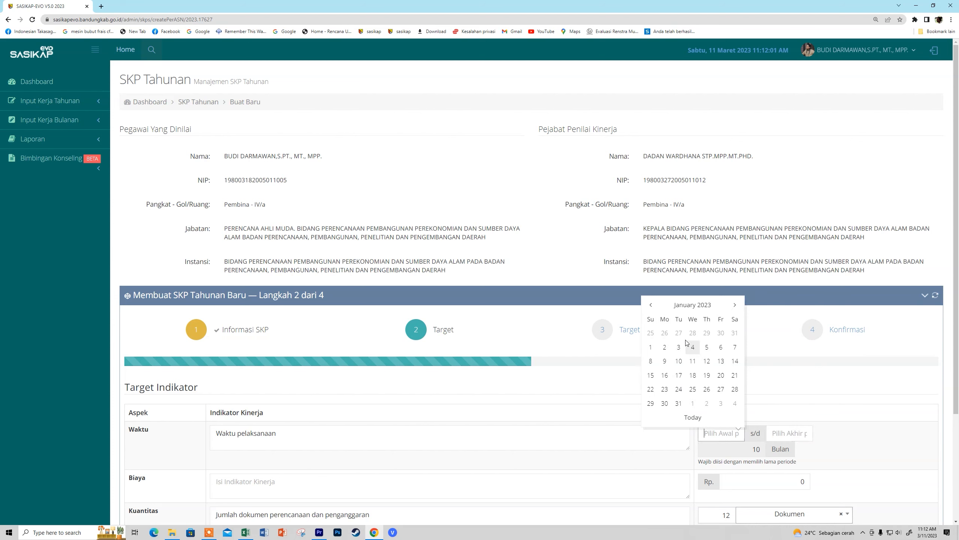
pyautogui.click(650, 347)
# Set the end date of the Waktu target period to 31-12-2023
pyautogui.click(778, 433)
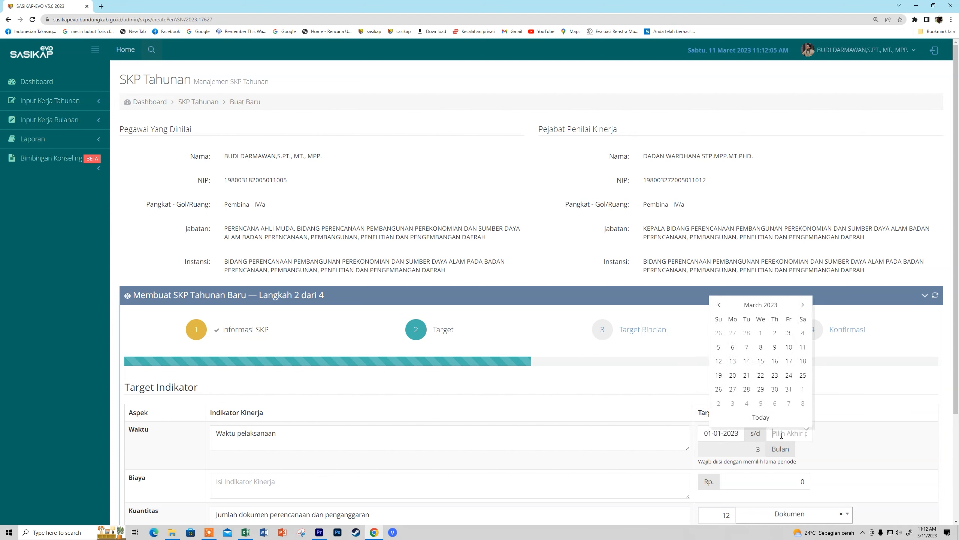
pyautogui.click(760, 319)
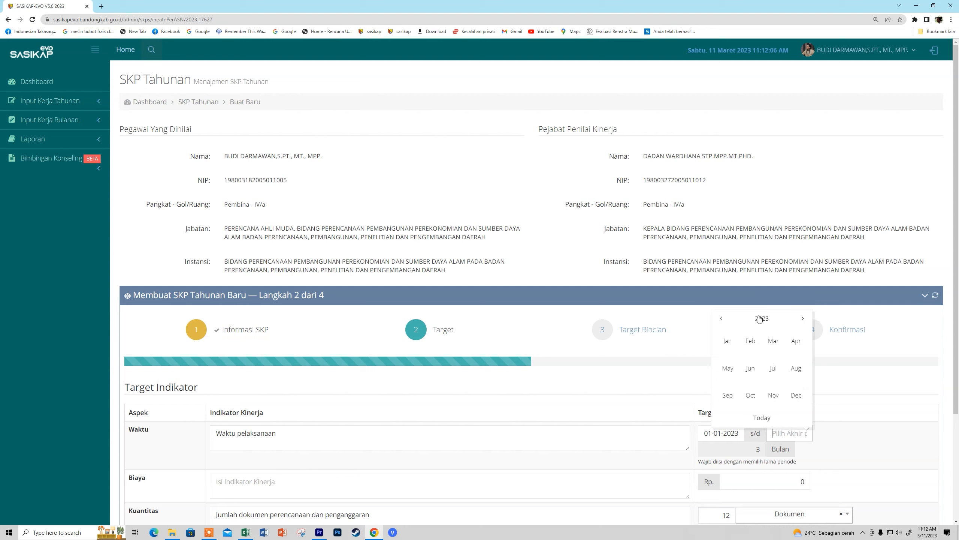
pyautogui.click(795, 395)
pyautogui.click(719, 403)
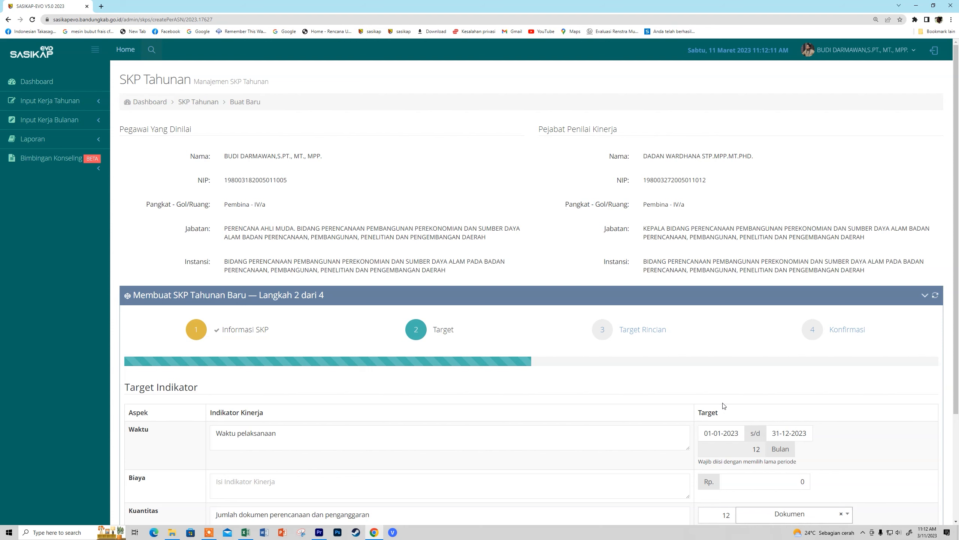
# Correct the spelling of the Kualitas indicator to "Kelengkapan dokumen perencanaan dan penganggaran"
pyautogui.scroll(-2, 762, 449)
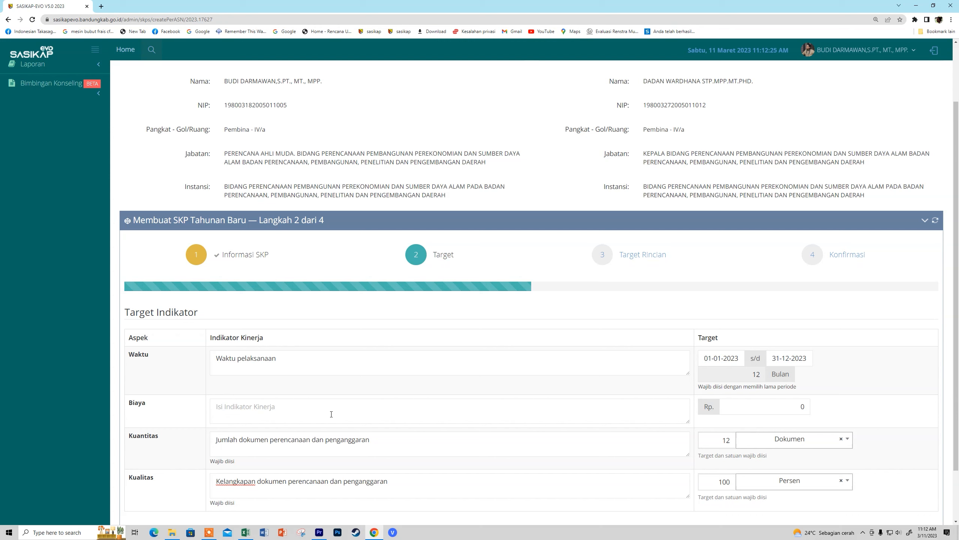
pyautogui.scroll(-2, 332, 414)
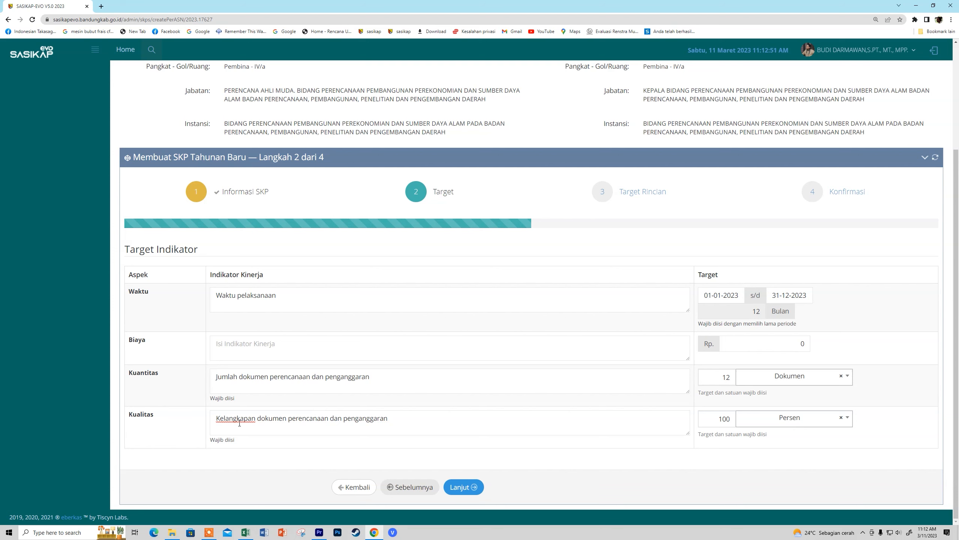
pyautogui.click(229, 419)
pyautogui.press('Delete')
pyautogui.write('e')
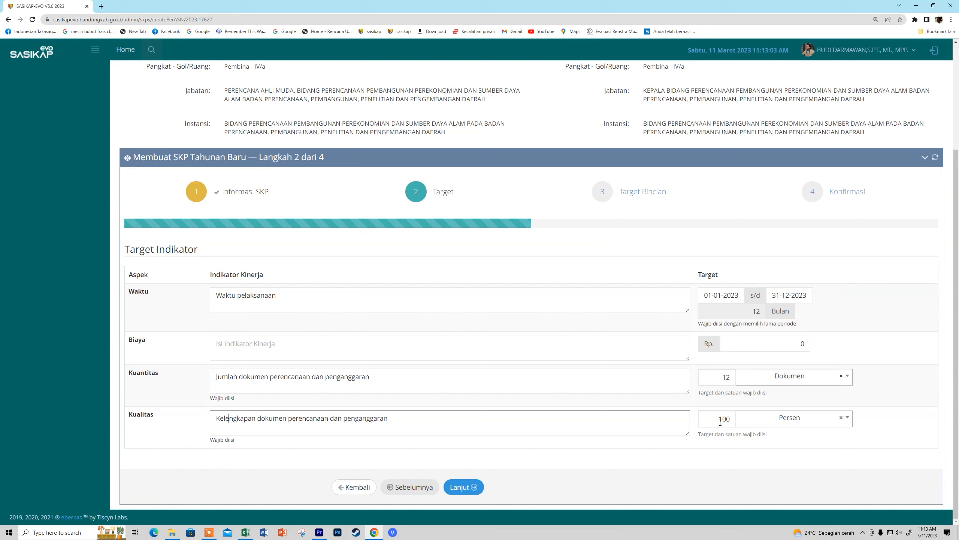
# Choose Persen as the unit of the Kualitas target
pyautogui.click(722, 420)
pyautogui.click(796, 421)
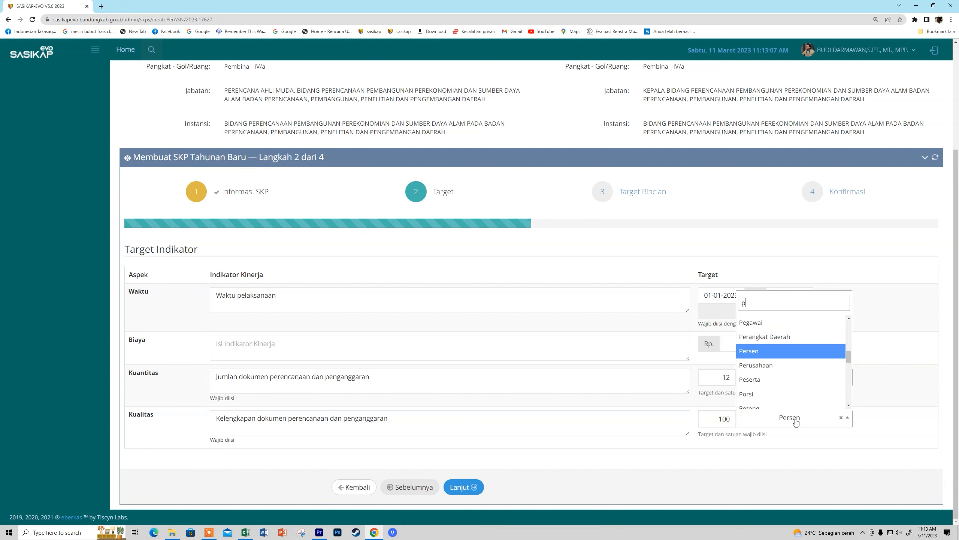
pyautogui.write('perse')
pyautogui.press('Return')
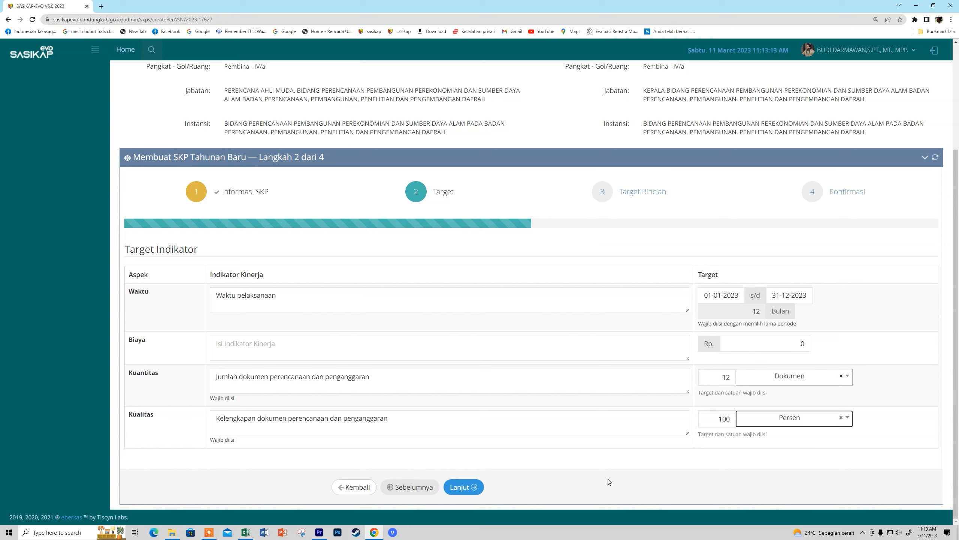
# Continue to the Target Rincian stage and review the monthly quantity and quality targets
pyautogui.click(474, 488)
pyautogui.scroll(-4, 440, 426)
pyautogui.scroll(-1, 440, 427)
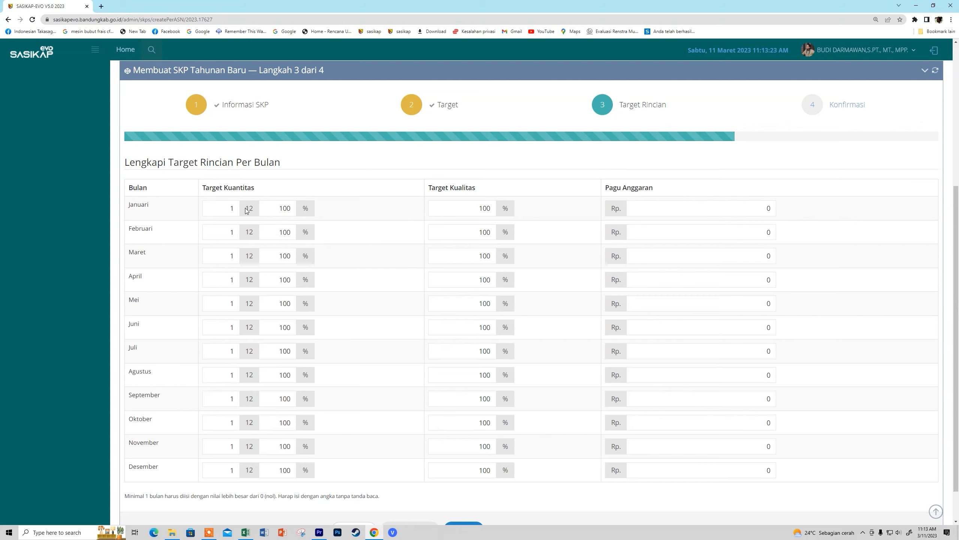
pyautogui.scroll(-1, 361, 485)
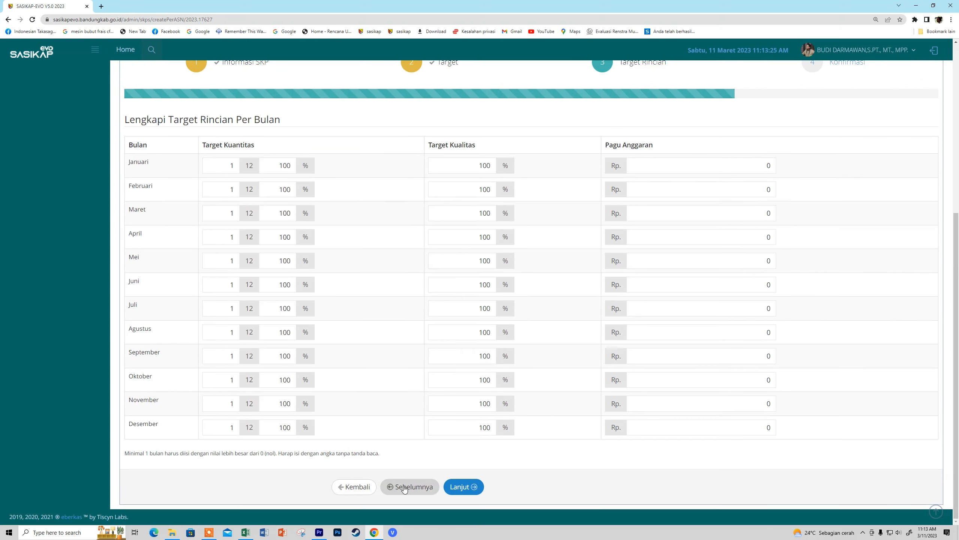
# Return to the Target stage to check the Kuantitas target, and reopen the monthly target details to compare
pyautogui.click(355, 485)
pyautogui.scroll(-2, 729, 450)
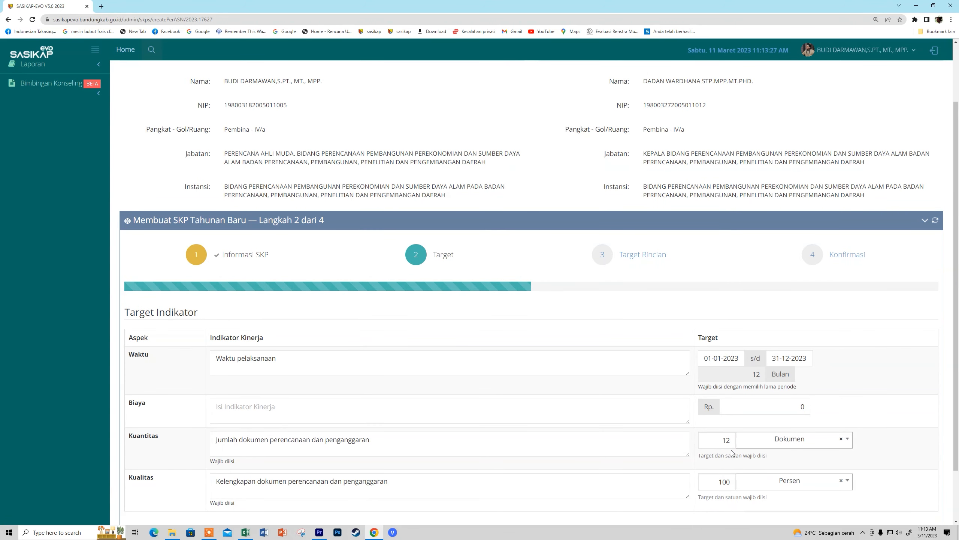
pyautogui.scroll(-2, 744, 495)
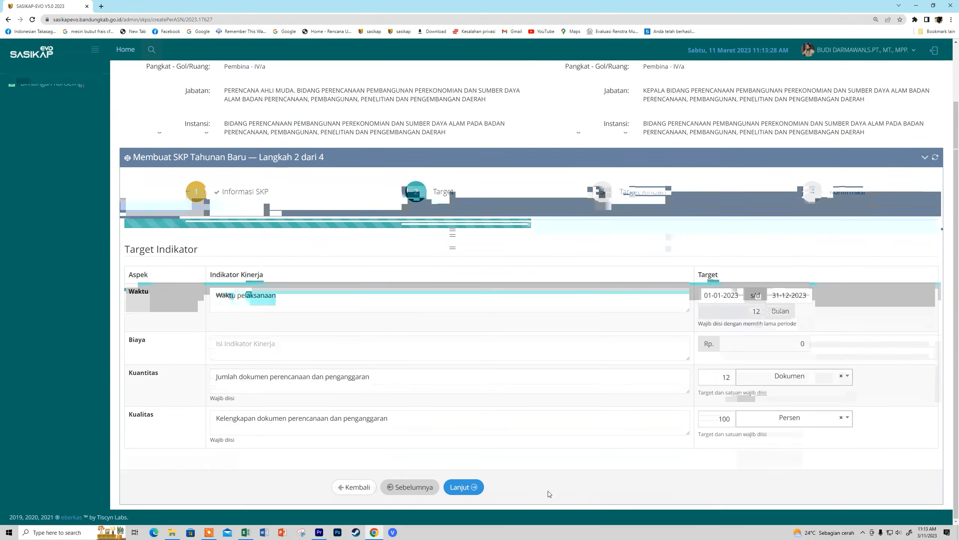
pyautogui.click(463, 486)
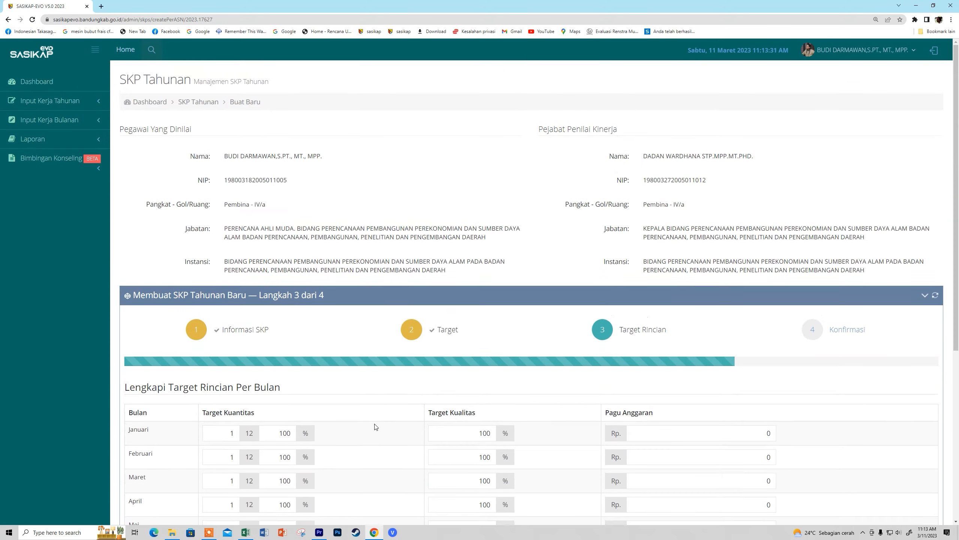
pyautogui.scroll(-5, 372, 425)
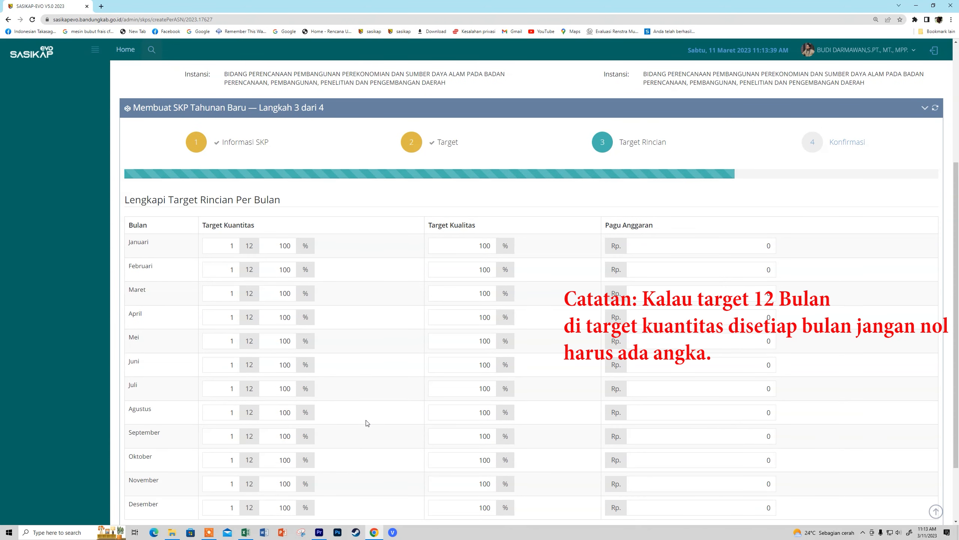
pyautogui.scroll(-3, 367, 423)
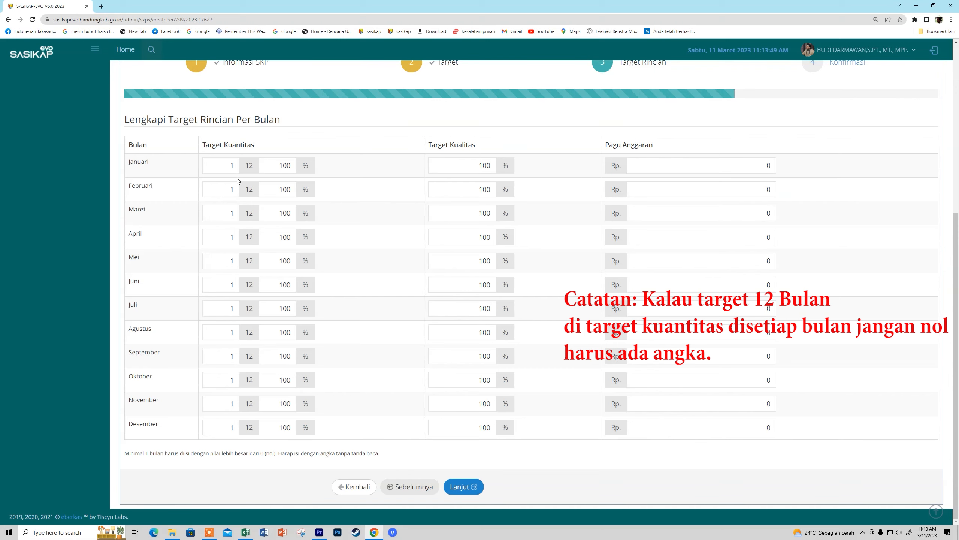
# Go back to the Target stage, set the Kuantitas target to 20 Dokumen and continue to the monthly details
pyautogui.click(433, 490)
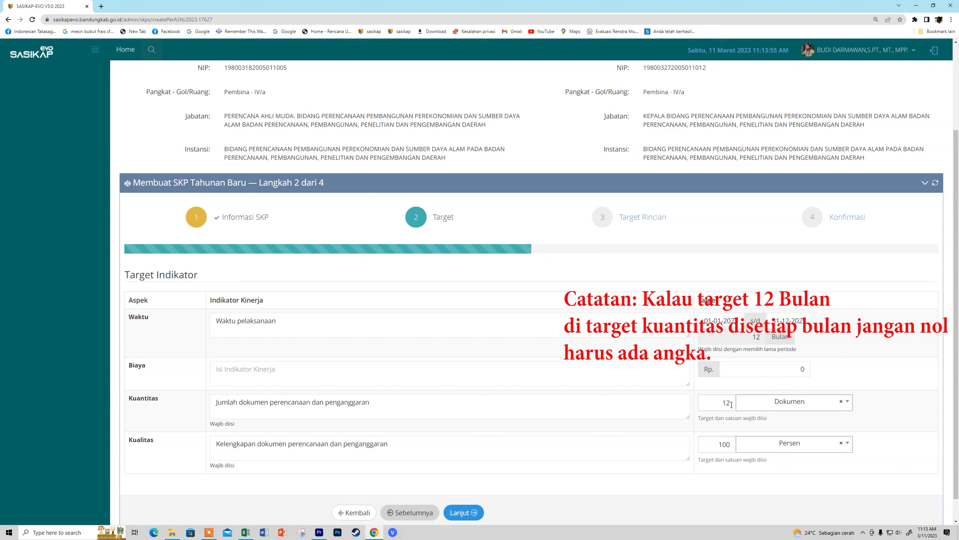
pyautogui.doubleClick(728, 402)
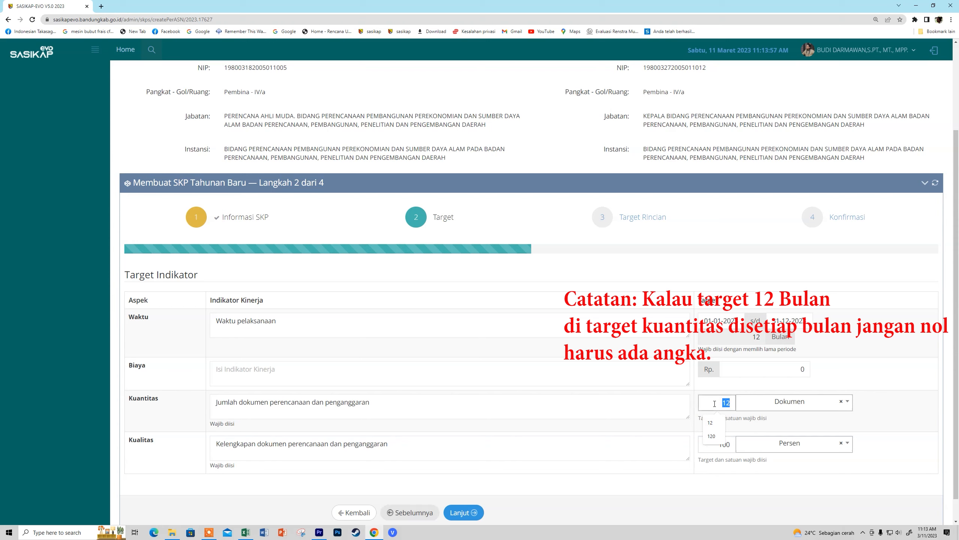
pyautogui.write('20')
pyautogui.scroll(-1, 714, 403)
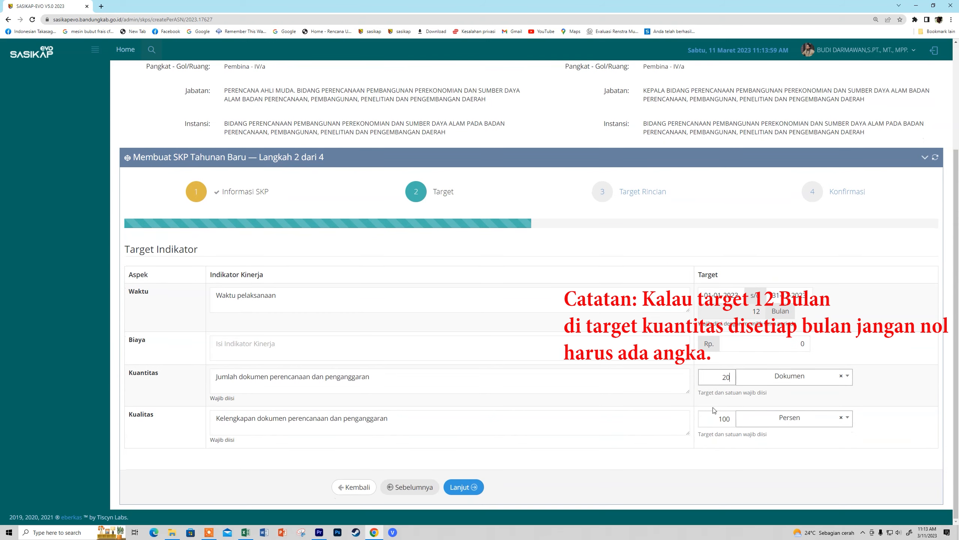
pyautogui.click(465, 487)
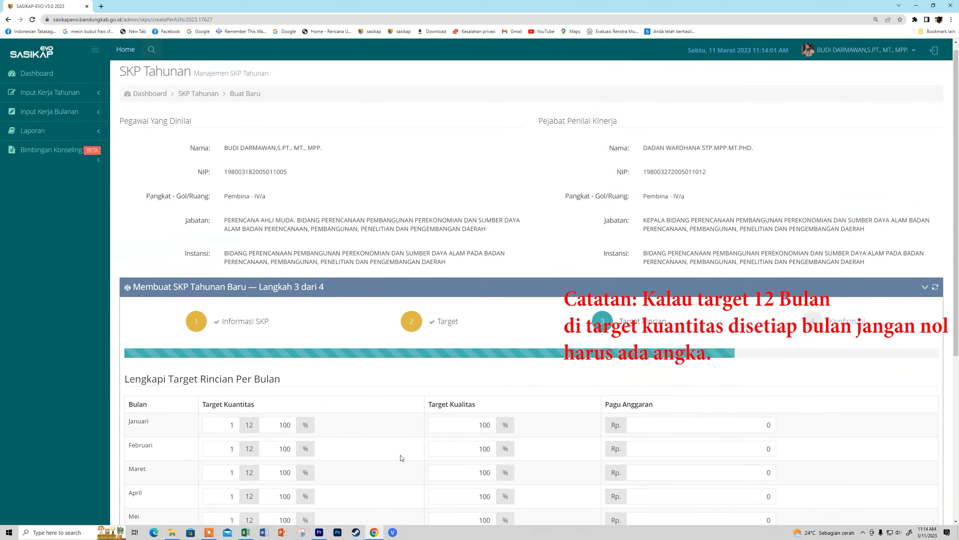
pyautogui.scroll(-4, 401, 457)
pyautogui.scroll(-2, 401, 458)
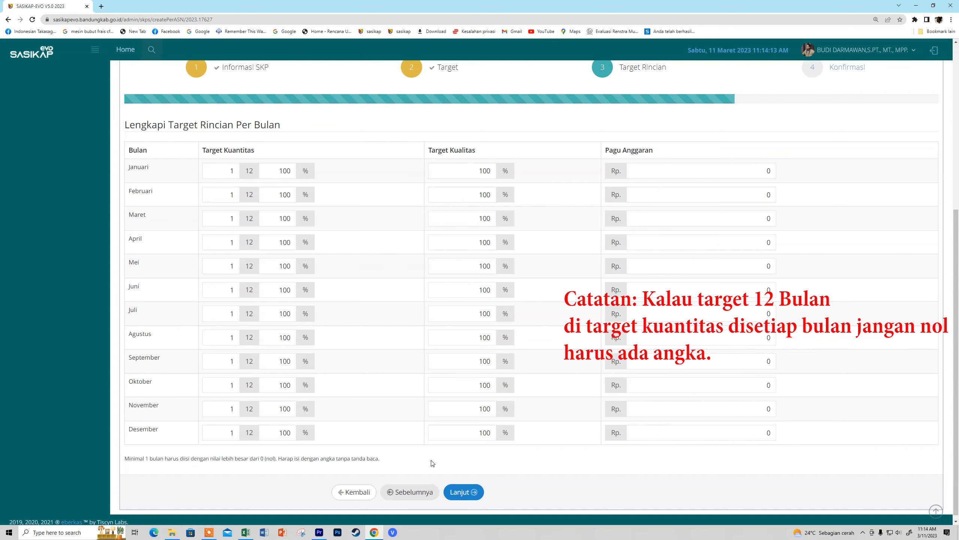
# Go back to the Target stage, set the Kuantitas target to 12 Dokumen and continue to the monthly details
pyautogui.click(412, 491)
pyautogui.scroll(-3, 624, 485)
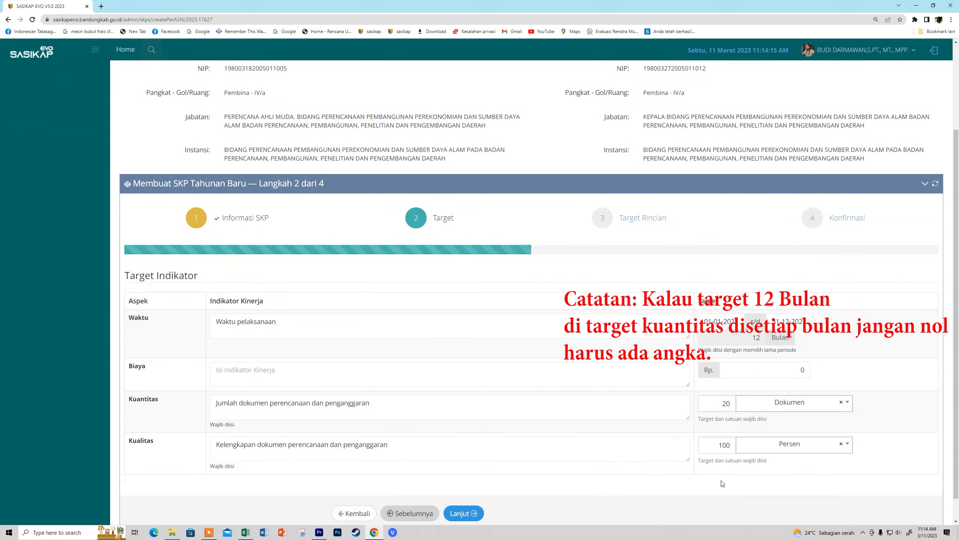
pyautogui.doubleClick(713, 402)
pyautogui.write('12')
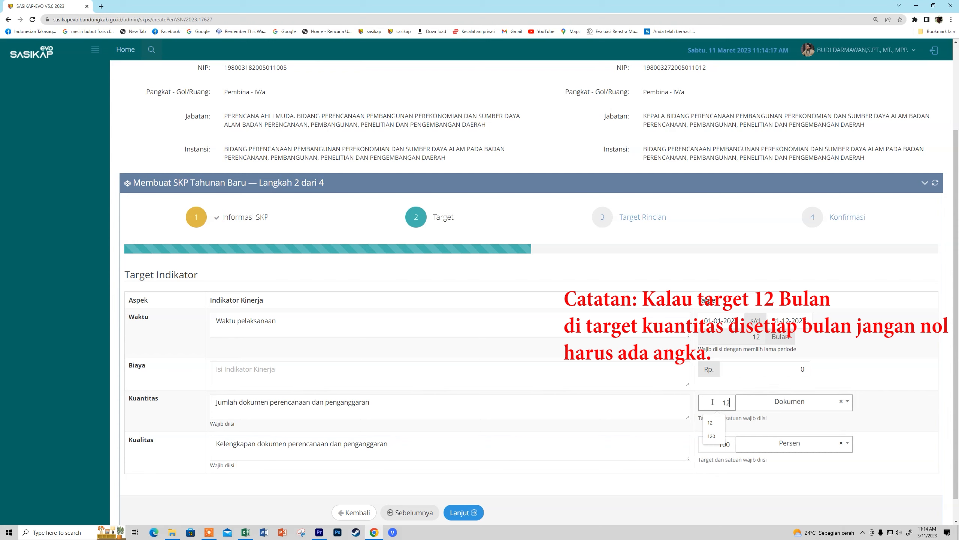
pyautogui.click(471, 512)
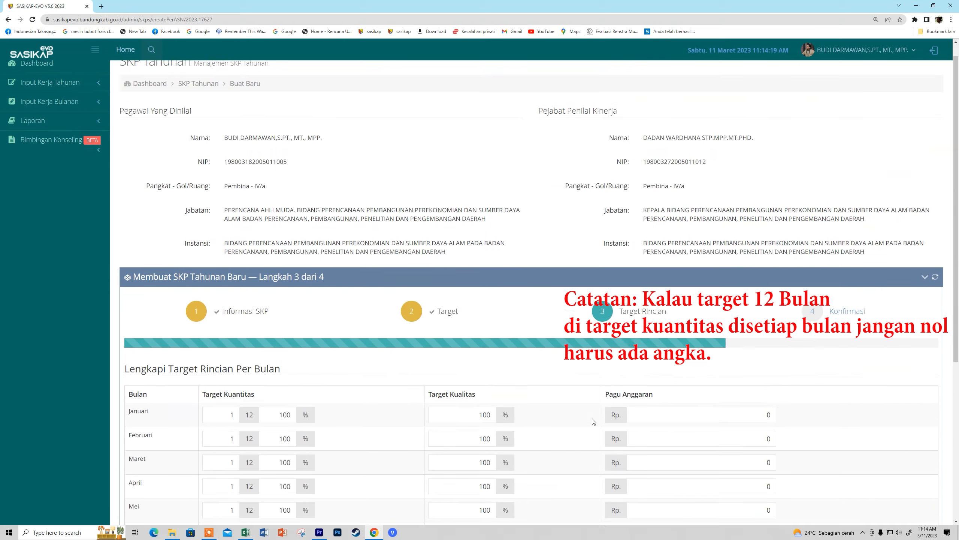
pyautogui.scroll(-2, 430, 379)
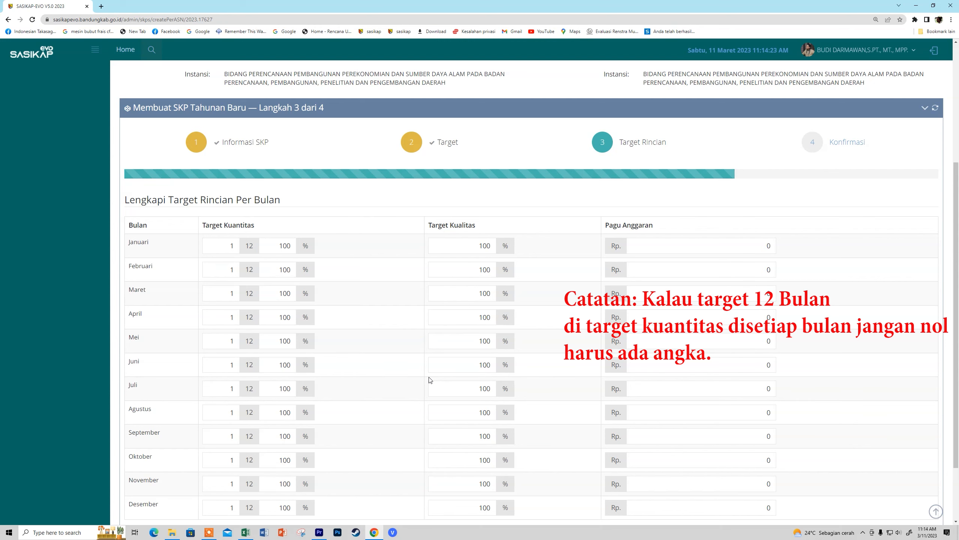
pyautogui.scroll(-2, 430, 378)
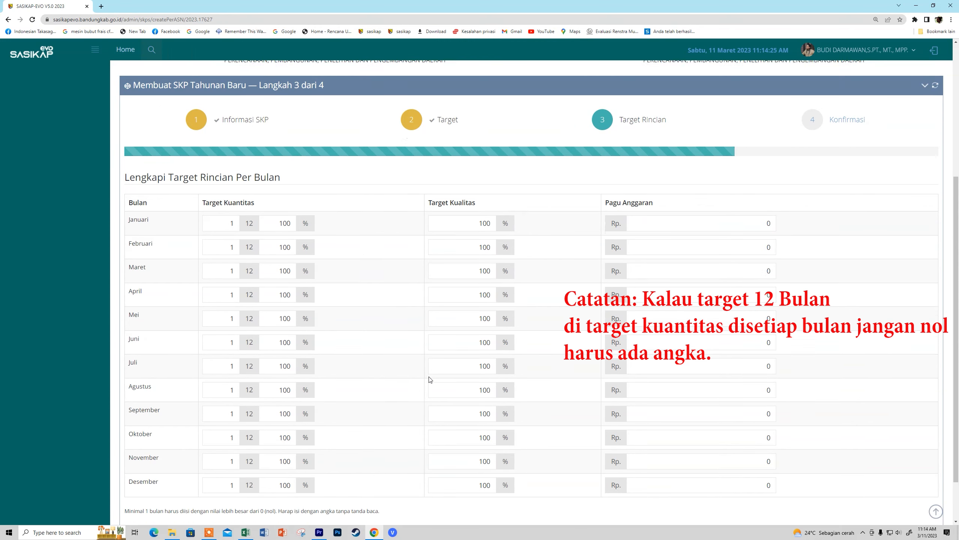
# Enter January's monthly targets as quantity 1 at 100% and quality 100%
pyautogui.doubleClick(237, 172)
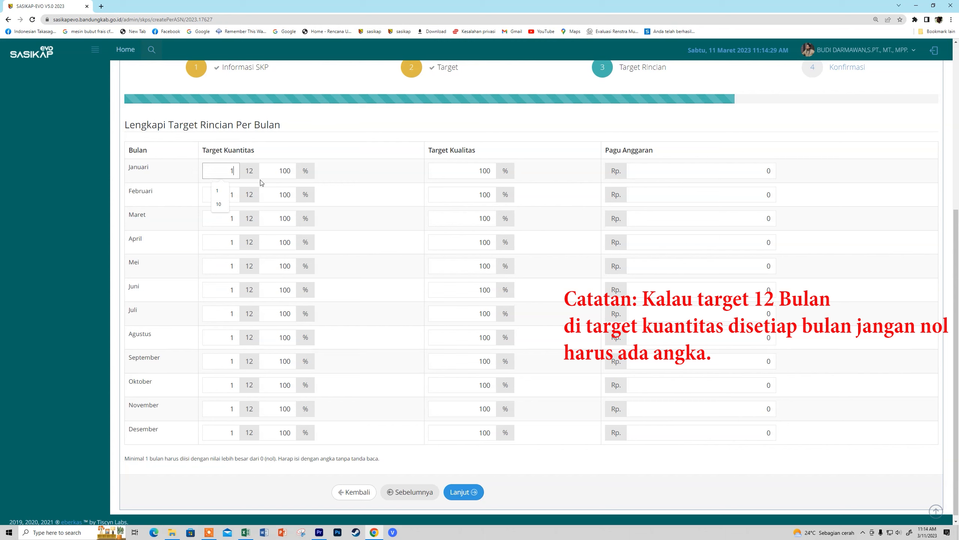
pyautogui.doubleClick(267, 171)
pyautogui.write('11')
pyautogui.press('BackSpace')
pyautogui.write('00')
pyautogui.moveTo(492, 171); pyautogui.dragTo(431, 168)
pyautogui.write('100')
pyautogui.click(419, 205)
# Go back to the Target stage, set the Kuantitas target to 24 Dokumen and continue to the monthly details
pyautogui.click(416, 490)
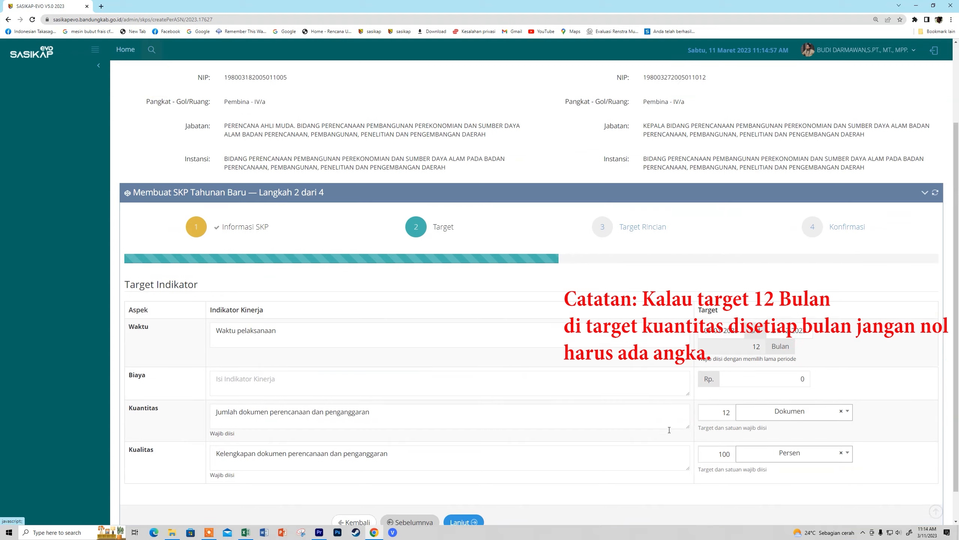
pyautogui.scroll(-1, 791, 446)
pyautogui.moveTo(731, 380); pyautogui.dragTo(726, 380)
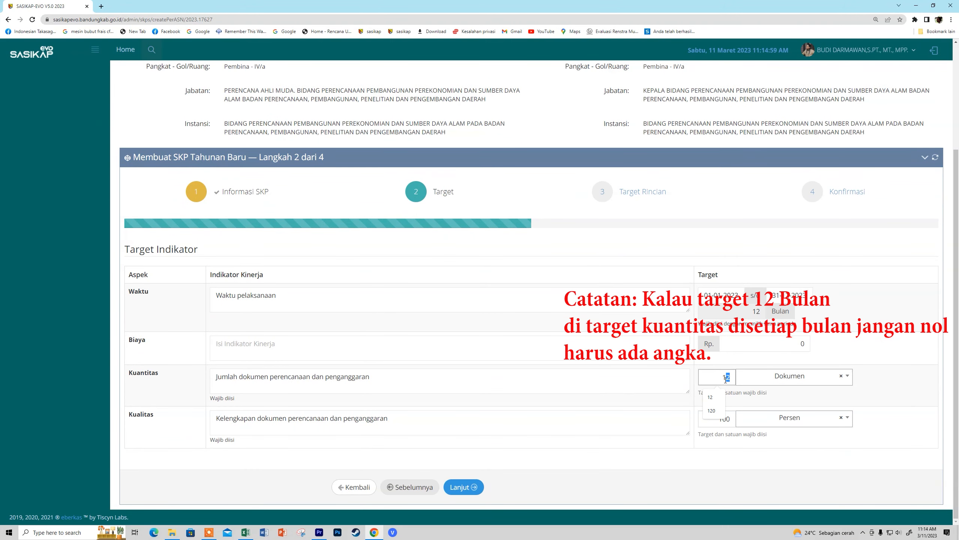
pyautogui.press('BackSpace')
pyautogui.press('BackSpace')
pyautogui.write('24')
pyautogui.click(469, 488)
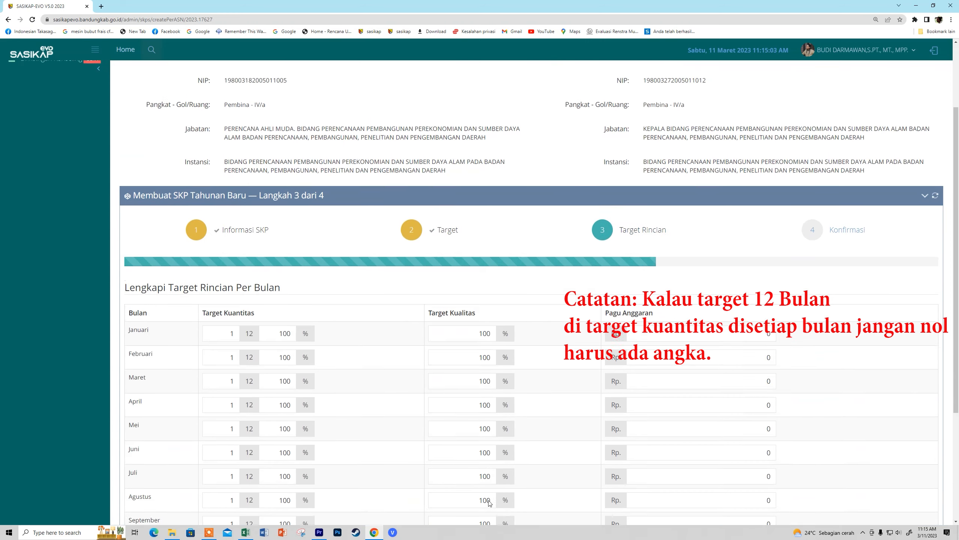
# Set the monthly quantity targets for January, February, March and April to 2
pyautogui.scroll(-3, 332, 442)
pyautogui.doubleClick(231, 283)
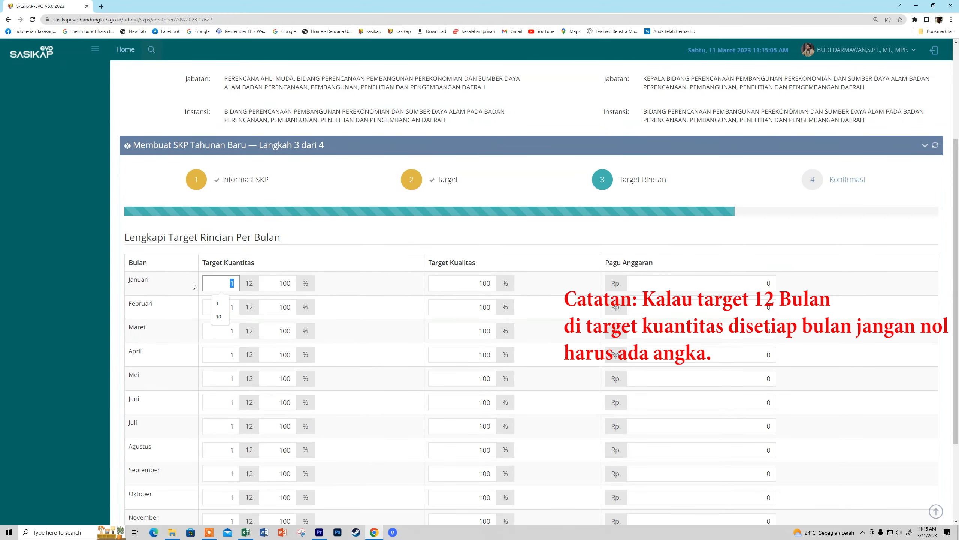
pyautogui.doubleClick(236, 303)
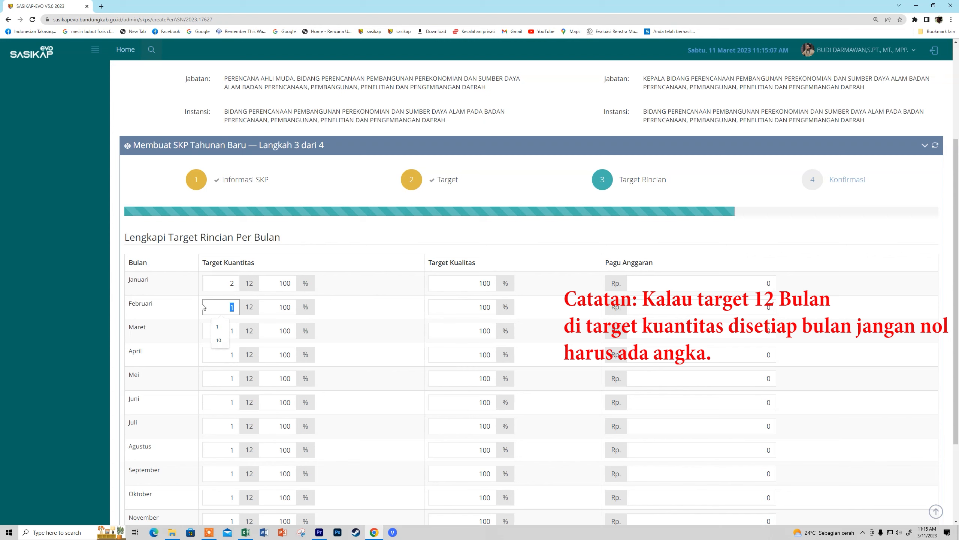
pyautogui.write('2')
pyautogui.doubleClick(236, 326)
pyautogui.write('2')
pyautogui.doubleClick(235, 354)
pyautogui.write('2')
pyautogui.scroll(-3, 233, 446)
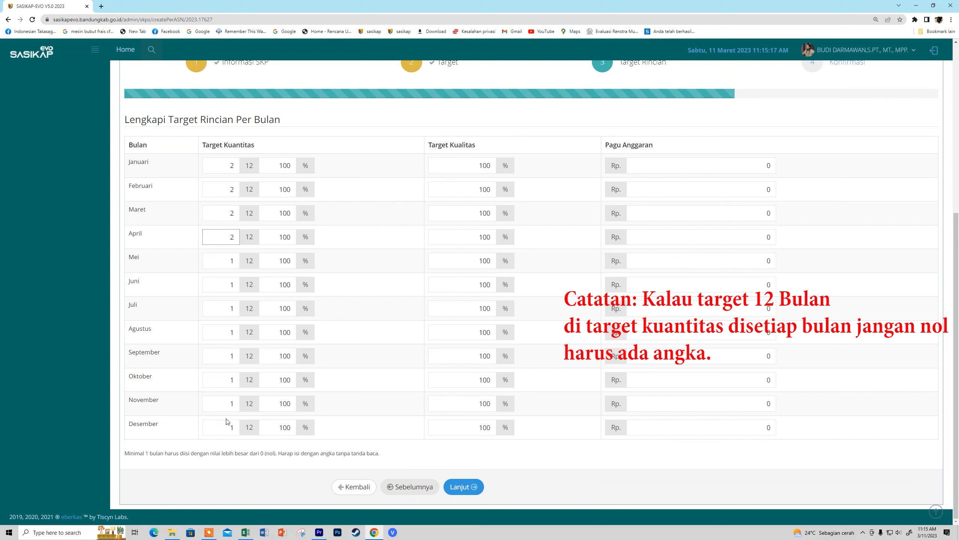
# Set the monthly quantity targets for April, March, February and January to 1
pyautogui.write('1')
pyautogui.doubleClick(225, 219)
pyautogui.write('1')
pyautogui.doubleClick(232, 191)
pyautogui.write('1')
pyautogui.doubleClick(232, 166)
pyautogui.write('1')
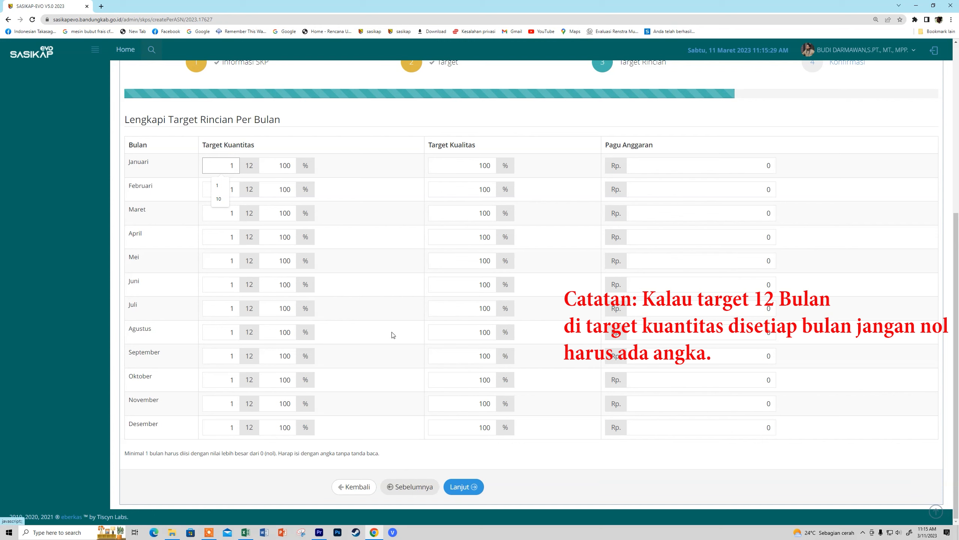
pyautogui.click(401, 170)
# Go back to the Target stage, set the Kuantitas target to 1 Dokumen and continue to the monthly details
pyautogui.click(423, 487)
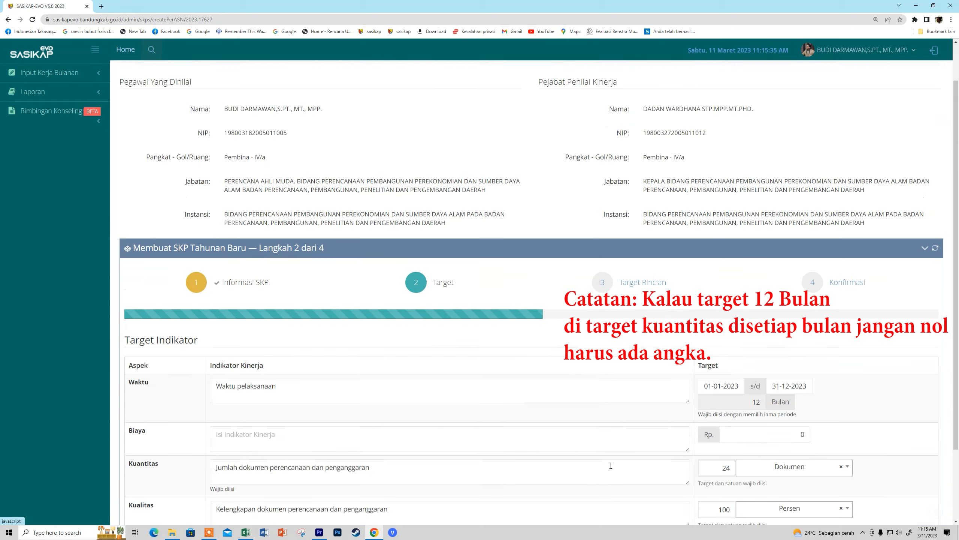
pyautogui.scroll(-3, 680, 454)
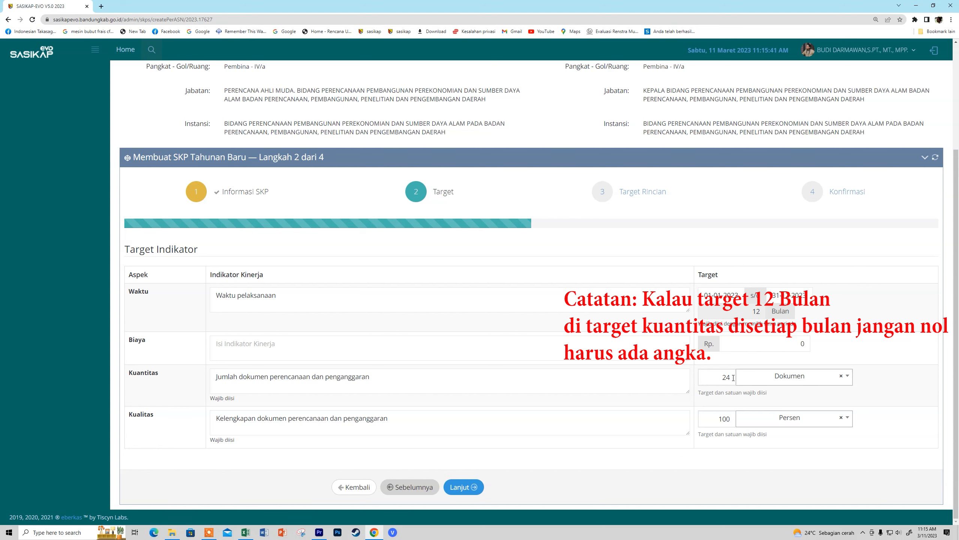
pyautogui.moveTo(733, 377); pyautogui.dragTo(722, 376)
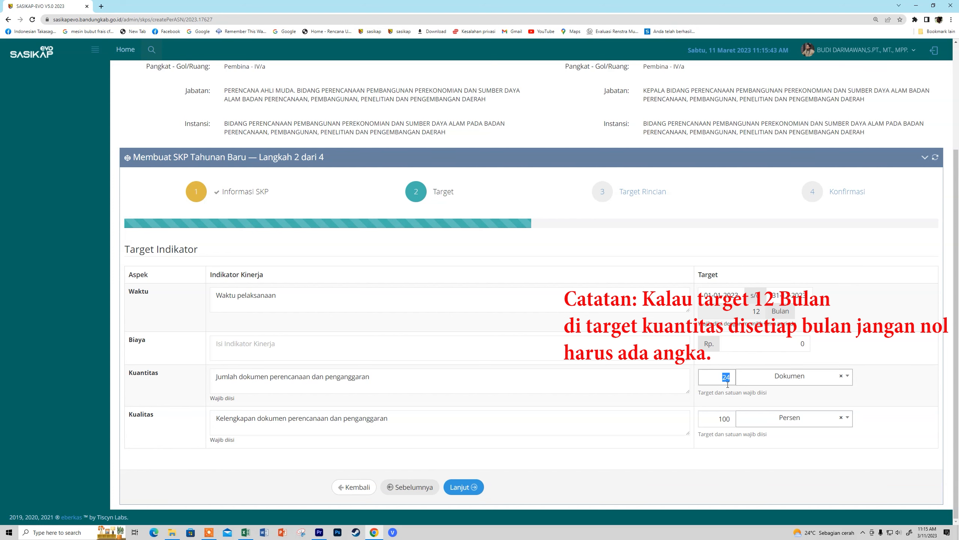
pyautogui.write('1')
pyautogui.click(802, 399)
pyautogui.click(463, 487)
pyautogui.scroll(-5, 486, 464)
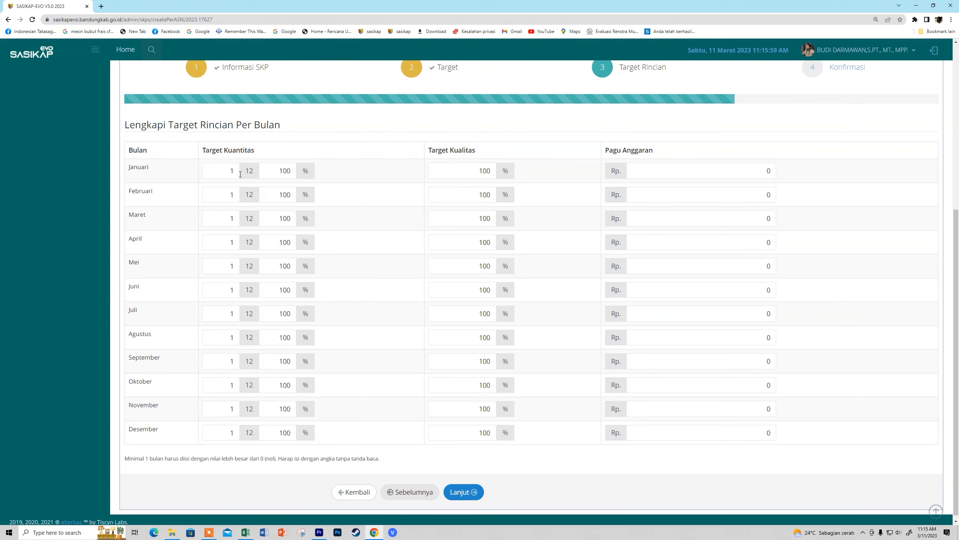
# Set the quantity percentages for January through August to 10, 20, 30, 50, 60, 70, 80 and 85
pyautogui.doubleClick(293, 171)
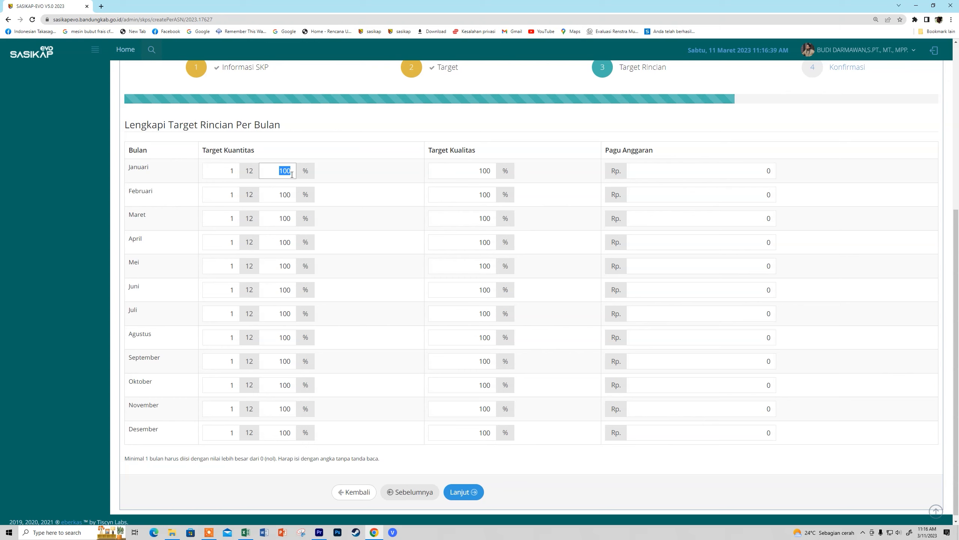
pyautogui.write('10')
pyautogui.moveTo(291, 195); pyautogui.dragTo(281, 194)
pyautogui.write('20')
pyautogui.click(293, 170)
pyautogui.moveTo(282, 171); pyautogui.dragTo(290, 171)
pyautogui.moveTo(280, 195); pyautogui.dragTo(290, 194)
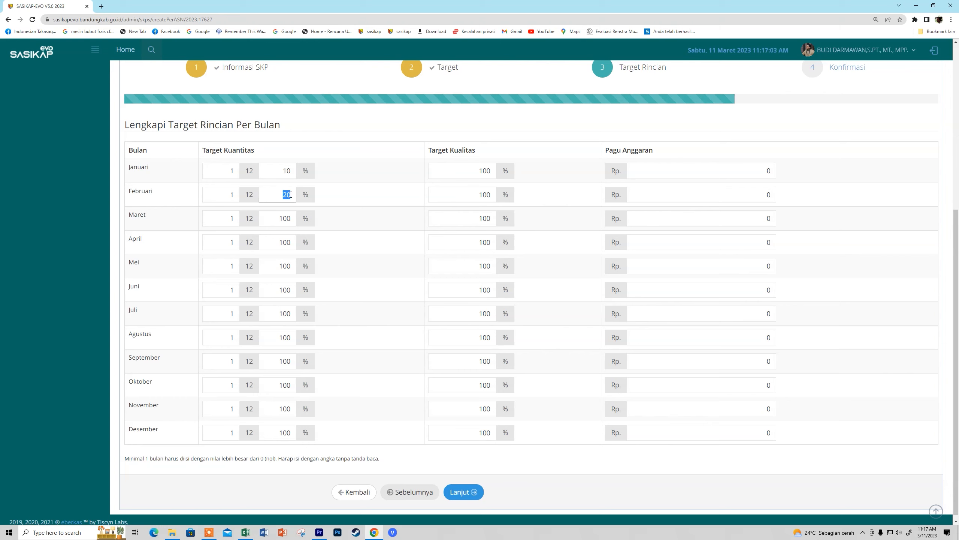
pyautogui.moveTo(290, 218); pyautogui.dragTo(276, 219)
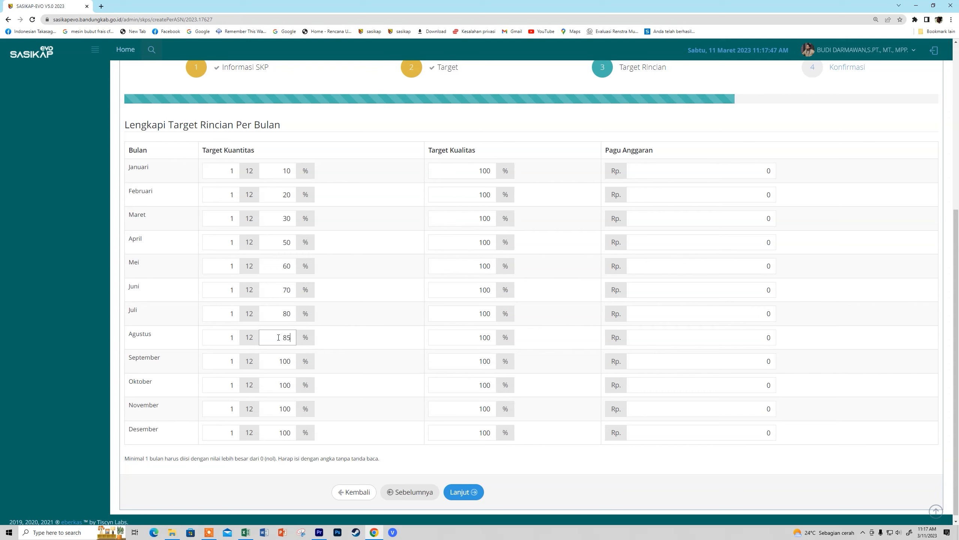
# Enter the quantity percentages for September, October and November, with October at 92%
pyautogui.press('Tab')
pyautogui.write('9')
pyautogui.doubleClick(280, 390)
pyautogui.moveTo(293, 385); pyautogui.dragTo(275, 387)
pyautogui.write('92')
pyautogui.moveTo(290, 408); pyautogui.dragTo(277, 409)
pyautogui.write('9')
# Review the quantity percentages entered for December and for January through August
pyautogui.click(290, 433)
pyautogui.click(286, 172)
pyautogui.click(286, 194)
pyautogui.click(286, 219)
pyautogui.click(287, 240)
pyautogui.click(287, 265)
pyautogui.click(285, 295)
pyautogui.click(285, 314)
pyautogui.click(286, 337)
# Return to the Target stage, change the Kuantitas target to 12 Dokumen and proceed to the monthly details
pyautogui.click(416, 491)
pyautogui.scroll(-3, 739, 436)
pyautogui.click(731, 378)
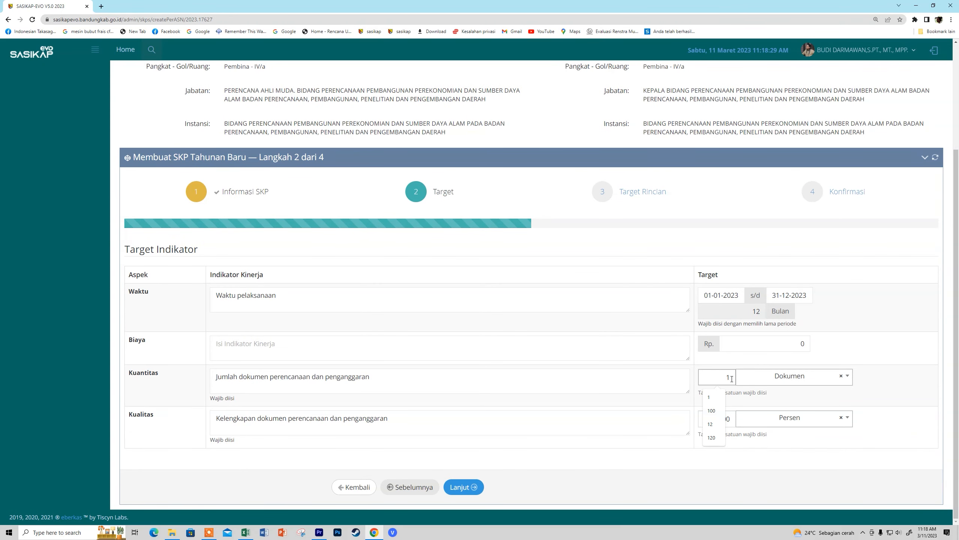
pyautogui.write('2')
pyautogui.click(820, 443)
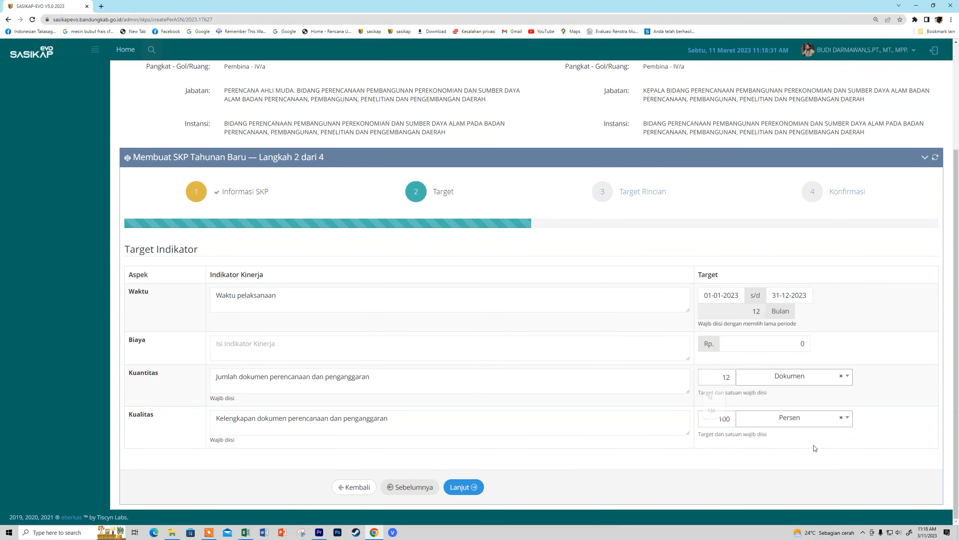
pyautogui.click(468, 486)
# Check the monthly quantity values and percentages from January to April and January's quality target
pyautogui.scroll(-2, 394, 444)
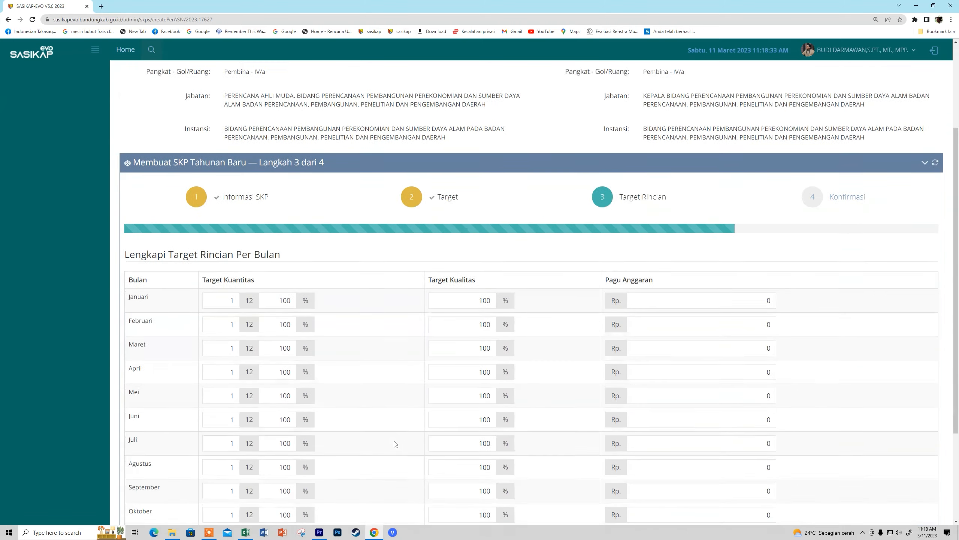
pyautogui.scroll(-2, 393, 444)
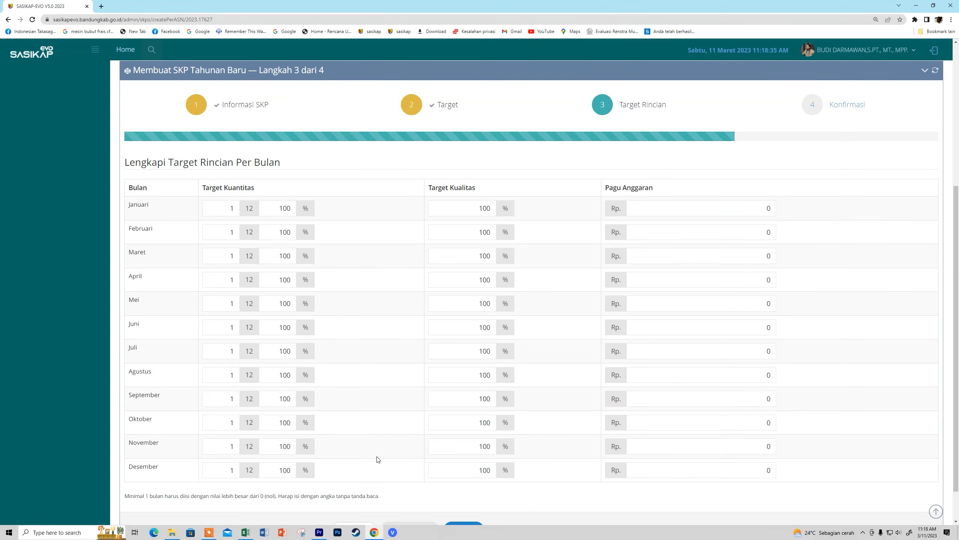
pyautogui.click(234, 210)
pyautogui.click(279, 208)
pyautogui.click(229, 232)
pyautogui.click(279, 232)
pyautogui.click(236, 257)
pyautogui.click(279, 256)
pyautogui.click(229, 278)
pyautogui.scroll(-1, 276, 464)
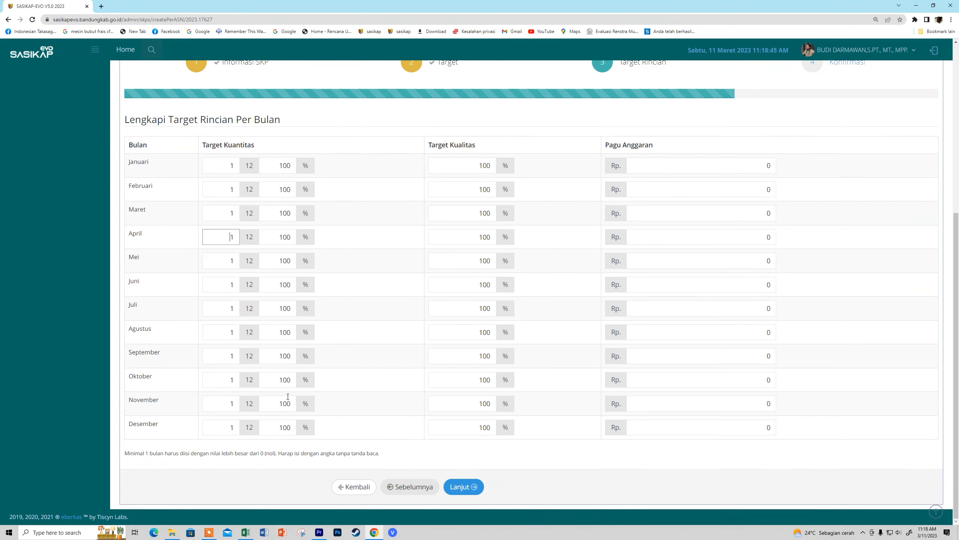
pyautogui.click(493, 166)
# Enter January's quantity percentage as 100, continue to the confirmation stage and save the annual SKP
pyautogui.doubleClick(234, 167)
pyautogui.doubleClick(275, 165)
pyautogui.write('100')
pyautogui.click(464, 486)
pyautogui.scroll(-5, 527, 427)
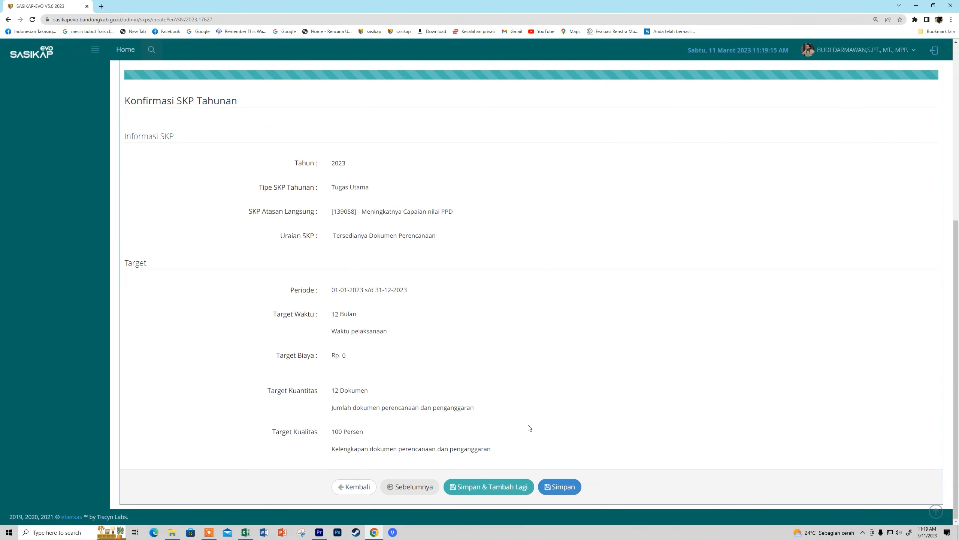
pyautogui.click(576, 488)
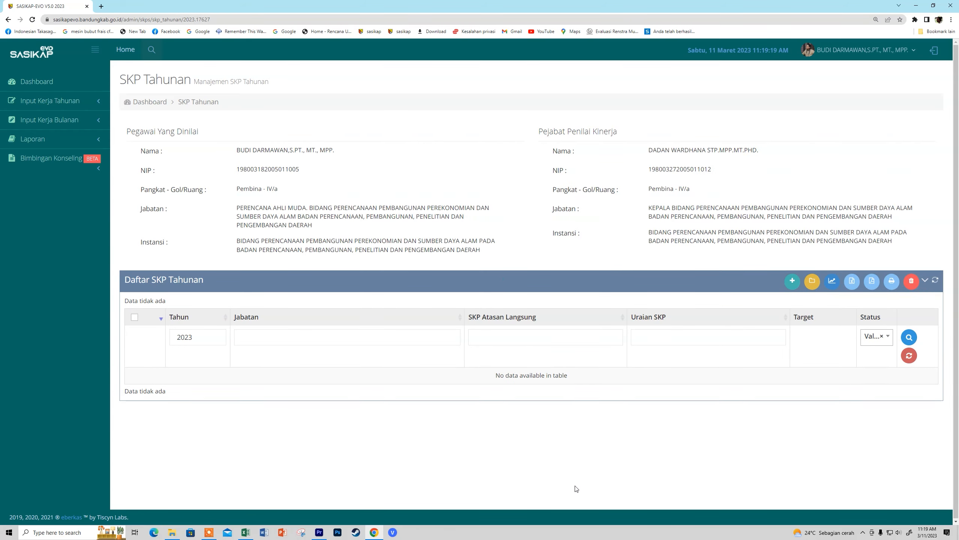
# Filter the annual SKP list by the Belum Valid status and open the SKP attachment form
pyautogui.click(876, 344)
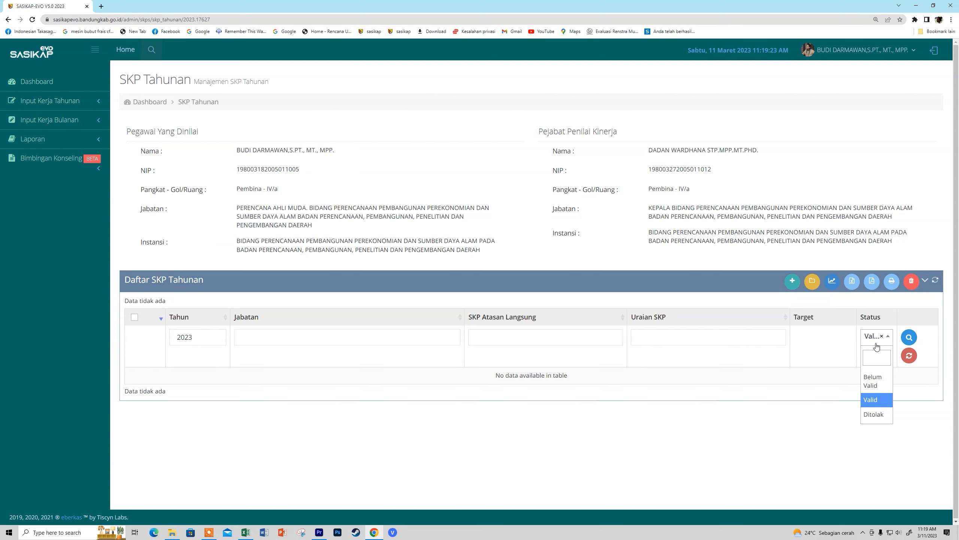
pyautogui.click(870, 380)
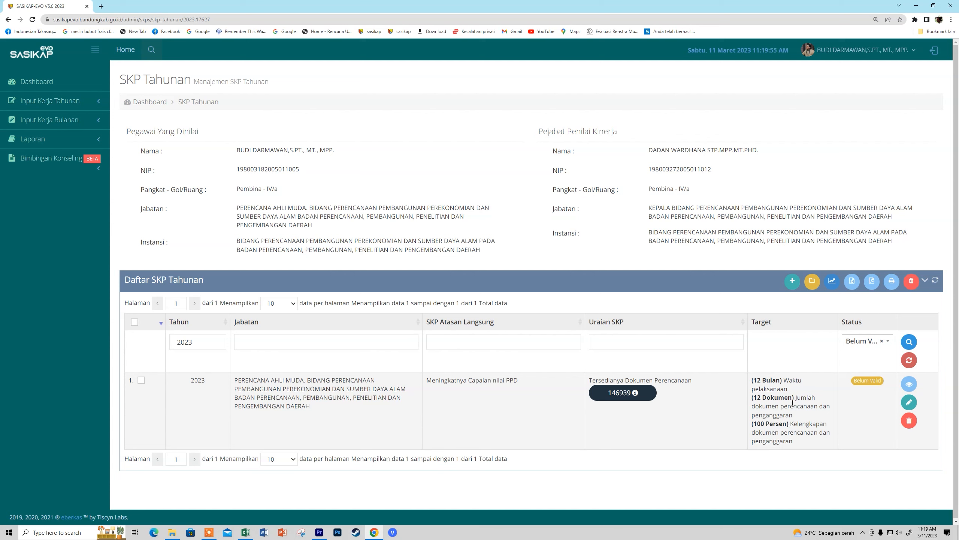
pyautogui.click(812, 281)
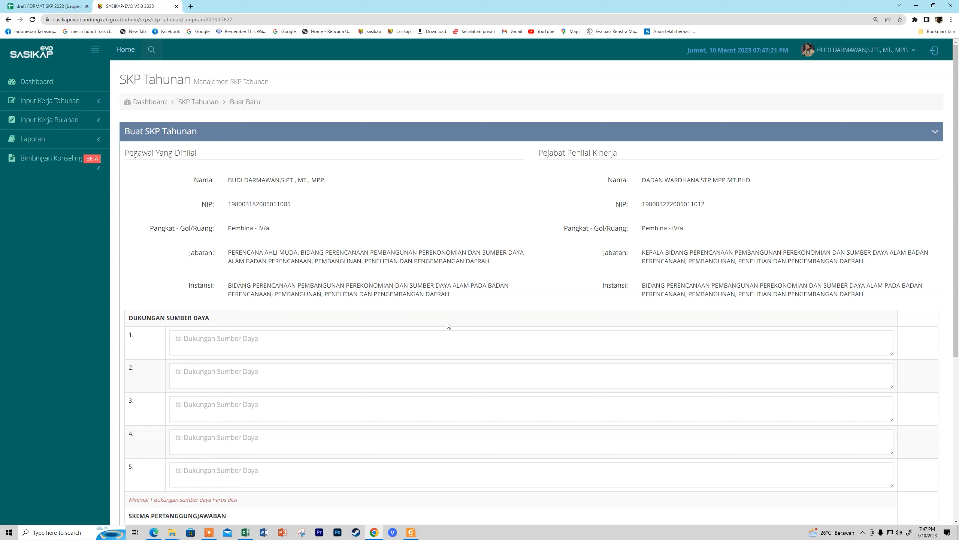
# Examine the Dukungan Sumber Daya and Skema Pertanggungjawaban sections and consult the Perencanaan Kinerja slide in Foxit Reader
pyautogui.scroll(-4, 287, 435)
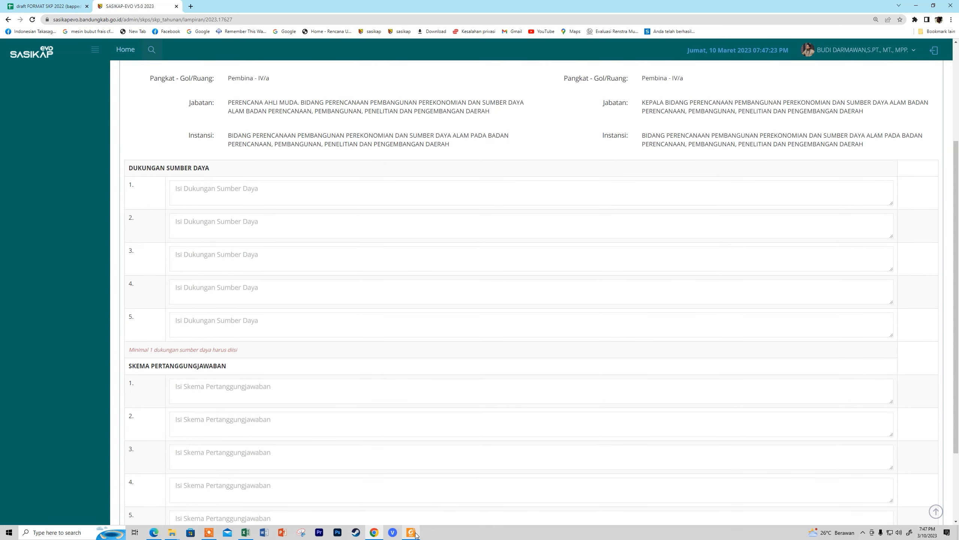
pyautogui.scroll(-3, 360, 433)
pyautogui.scroll(3, 374, 519)
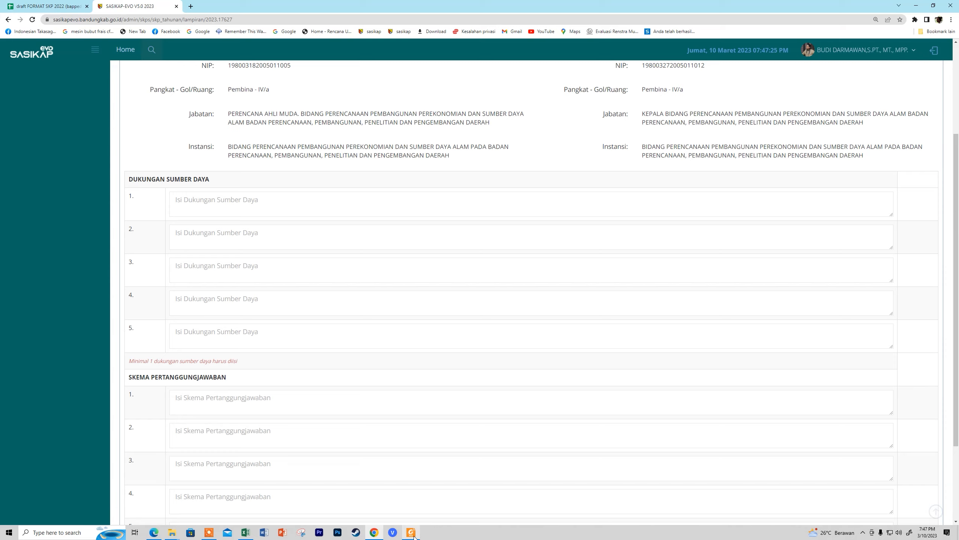
pyautogui.click(411, 532)
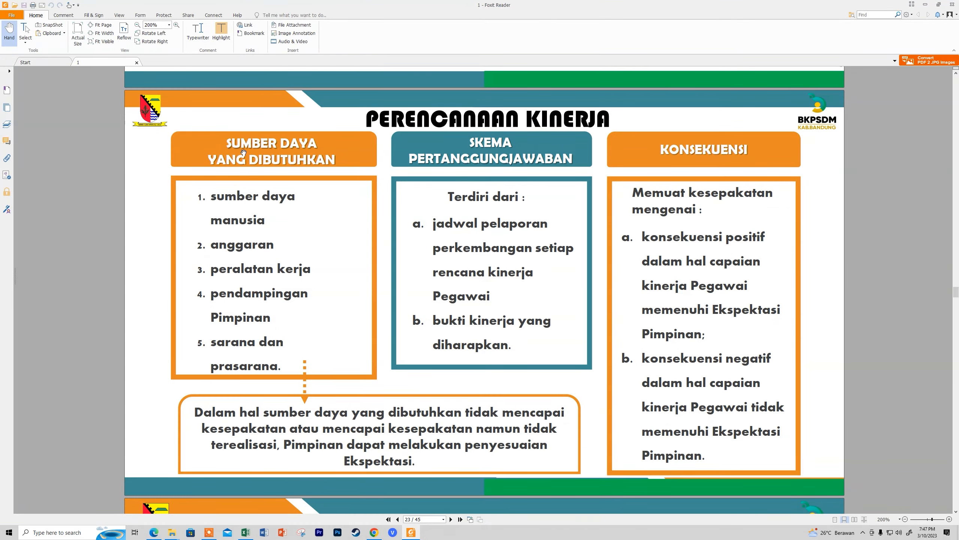
pyautogui.click(923, 6)
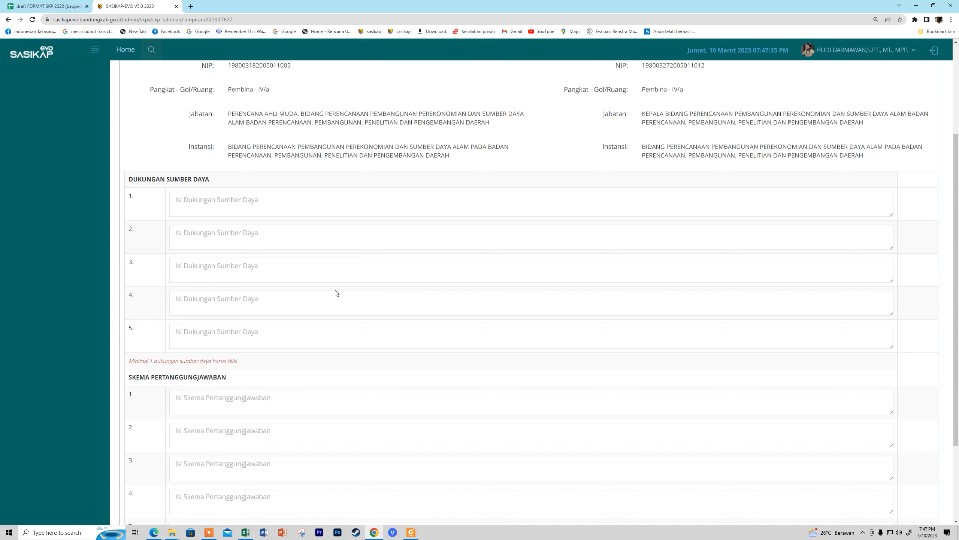
# Fill in the first Dukungan Sumber Daya entry with "Perlu Dukungan personil Lain"
pyautogui.click(293, 212)
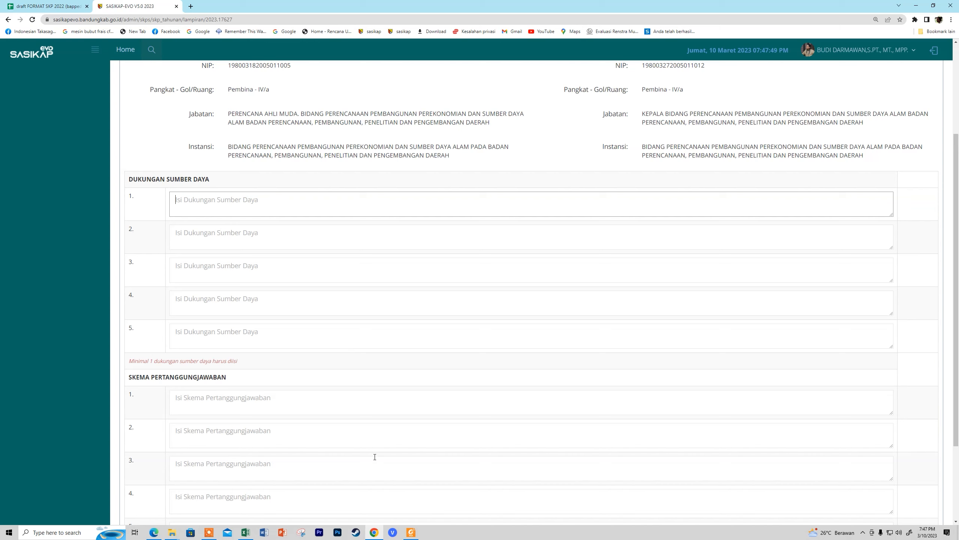
pyautogui.click(412, 532)
pyautogui.click(412, 533)
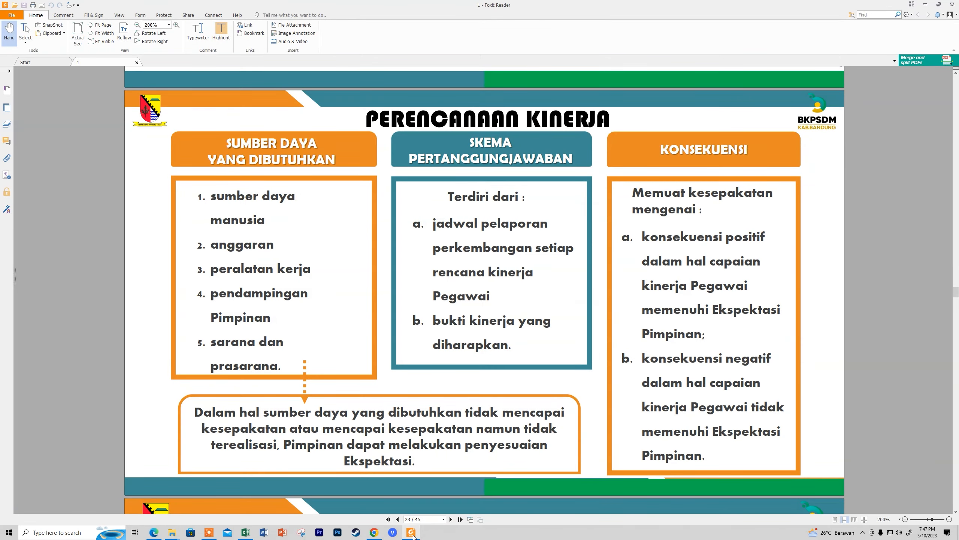
pyautogui.write('Per')
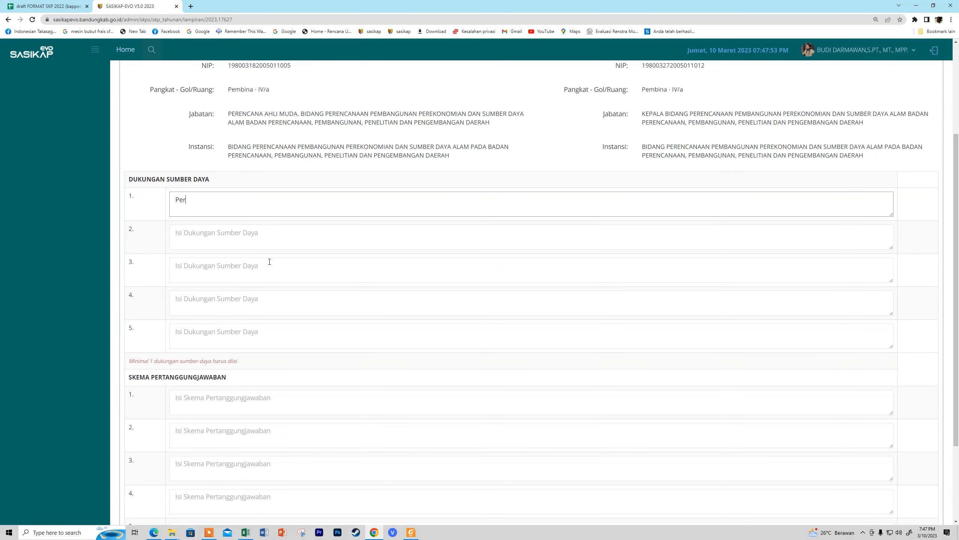
pyautogui.write('lu Dukungan personio')
pyautogui.press('BackSpace')
pyautogui.press('BackSpace')
pyautogui.write('il Lain')
# Fill in the second Dukungan Sumber Daya entry with "Perlu dukungan sarana prasarana mengetik"
pyautogui.click(256, 245)
pyautogui.write('Perlu dukun')
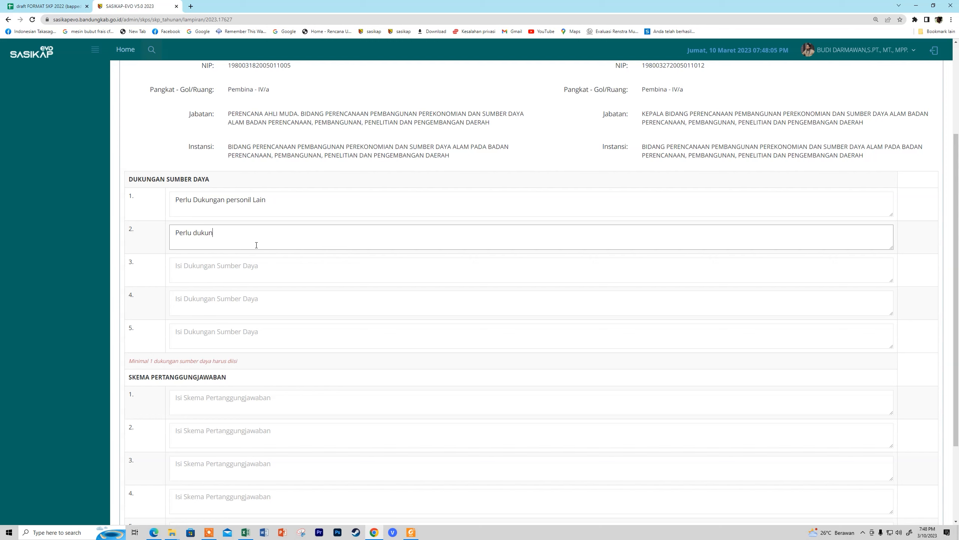
pyautogui.write('gan sarana prasarana ')
pyautogui.write('ko')
pyautogui.write('mengetik')
# Fill in the third Dukungan Sumber Daya entry with "Perlu dukungan anggaran"
pyautogui.click(250, 269)
pyautogui.write('perlu dukungan ')
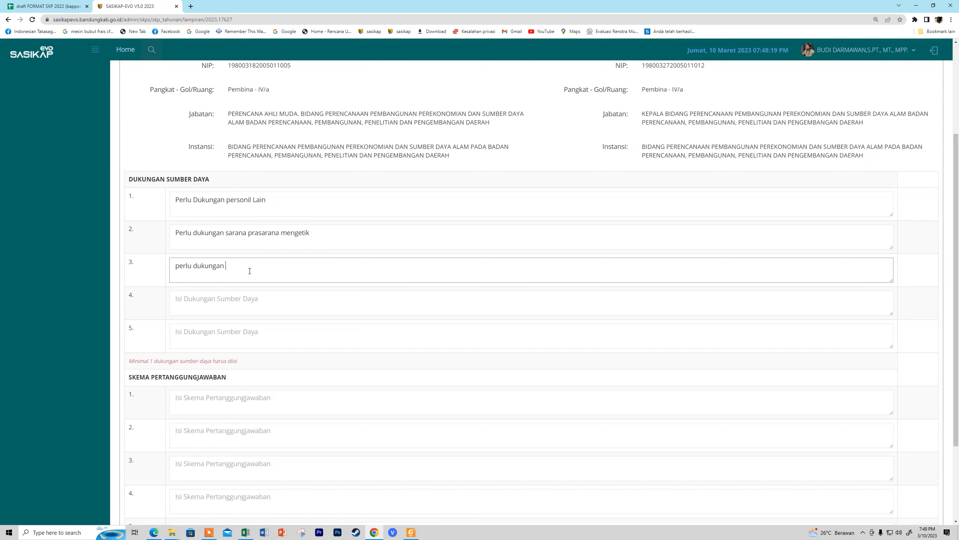
pyautogui.write('anggaran misa')
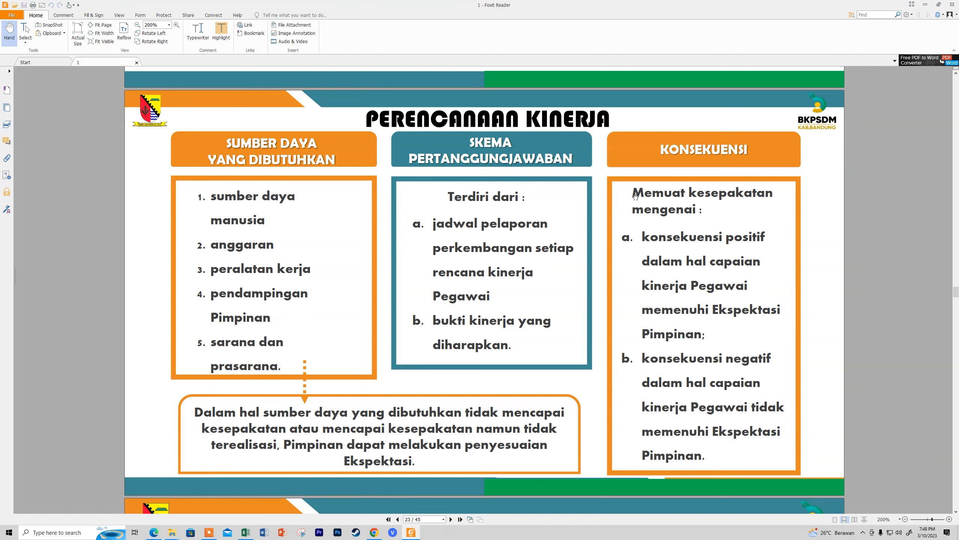
pyautogui.click(926, 4)
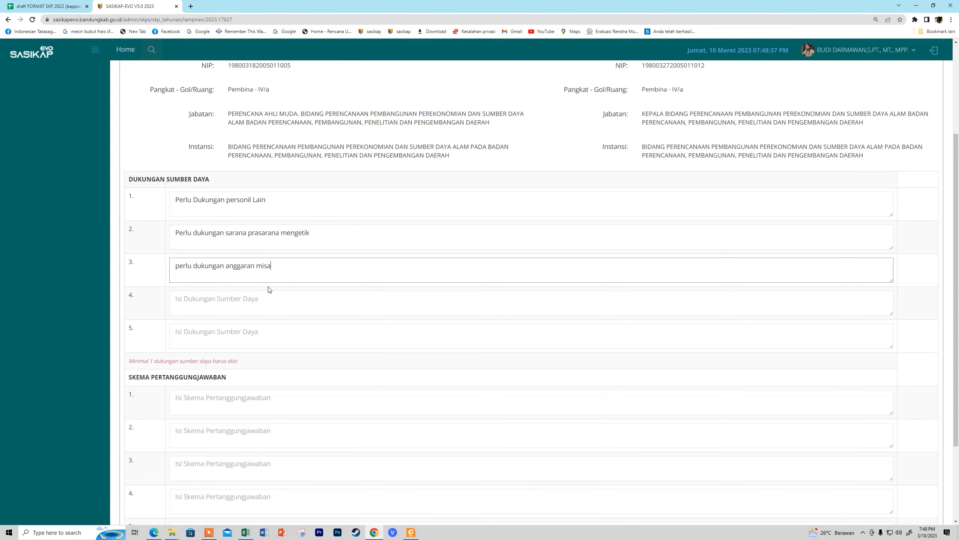
pyautogui.hotkey('ctrl', 'shift', 'Left')
pyautogui.press('BackSpace')
pyautogui.click(179, 266)
pyautogui.press('BackSpace')
pyautogui.write('P')
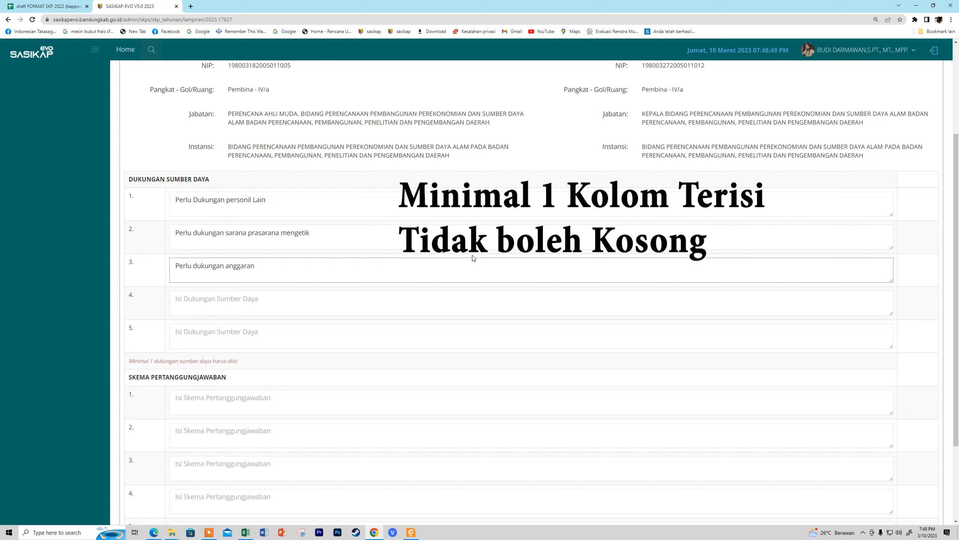
# Enter "Laporan Rutin Bulanan" as the first Skema Pertanggungjawaban and save the attachment form
pyautogui.scroll(-3, 467, 259)
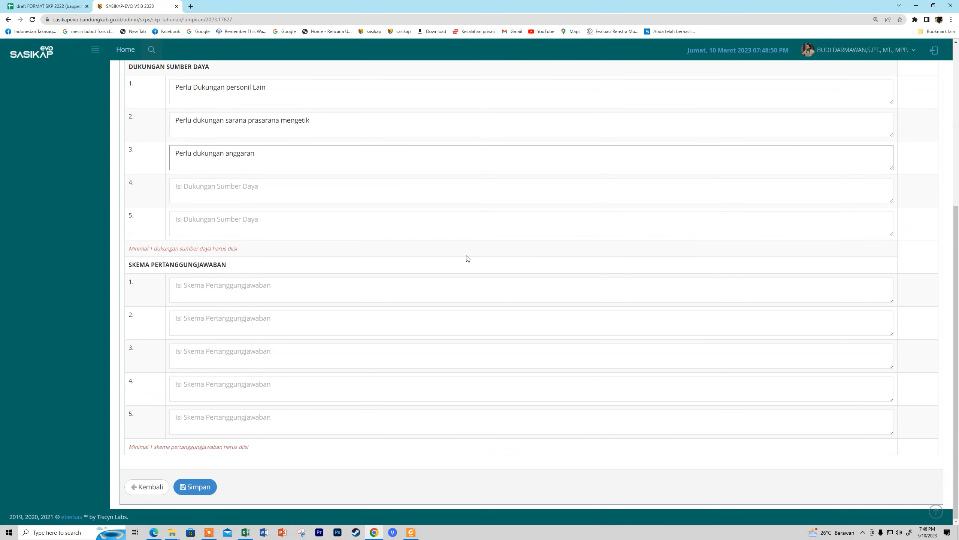
pyautogui.click(295, 291)
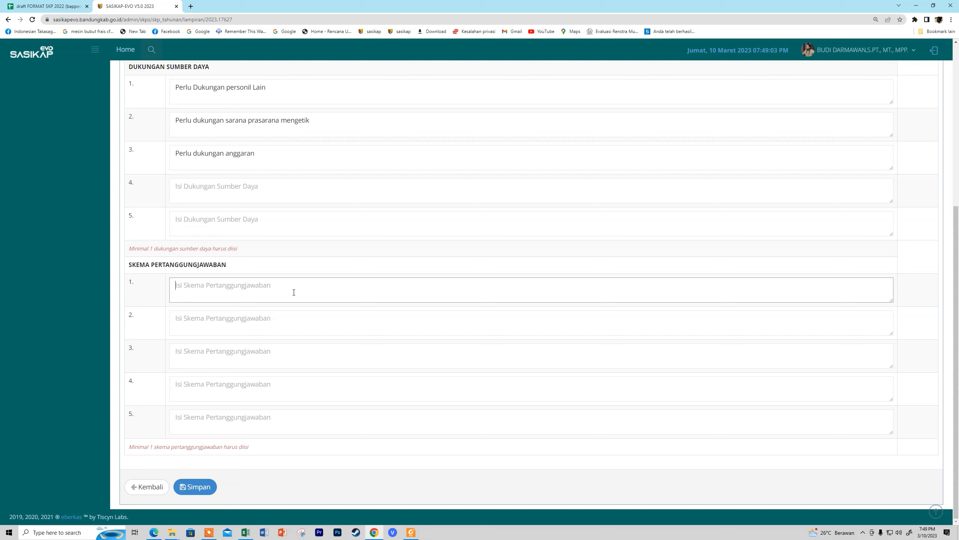
pyautogui.write('Laporan Rutin Bulanan')
pyautogui.click(212, 490)
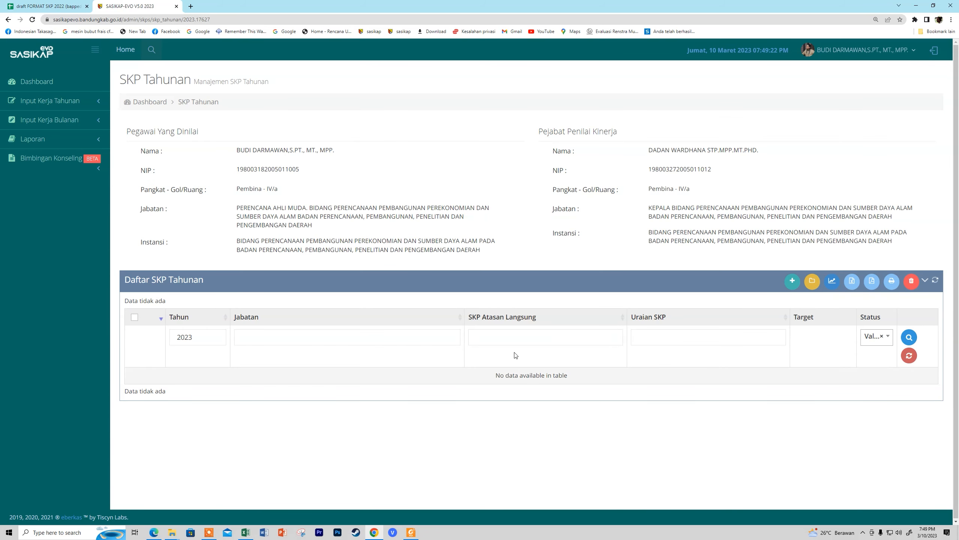
# Filter the Daftar SKP Tahunan by the Belum Valid status to list the unvalidated 2023 SKP
pyautogui.click(885, 340)
pyautogui.click(876, 385)
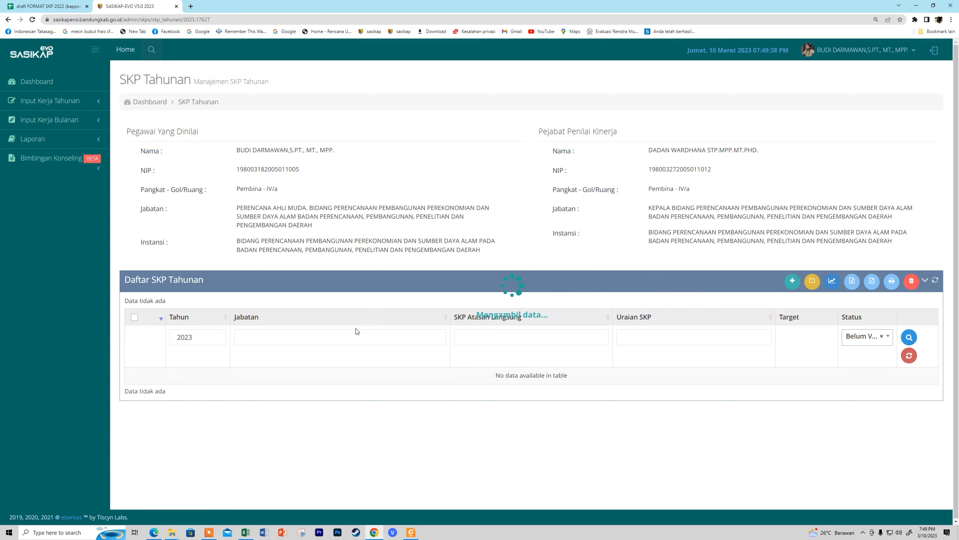
pyautogui.click(882, 370)
pyautogui.click(857, 424)
pyautogui.click(887, 372)
pyautogui.click(872, 422)
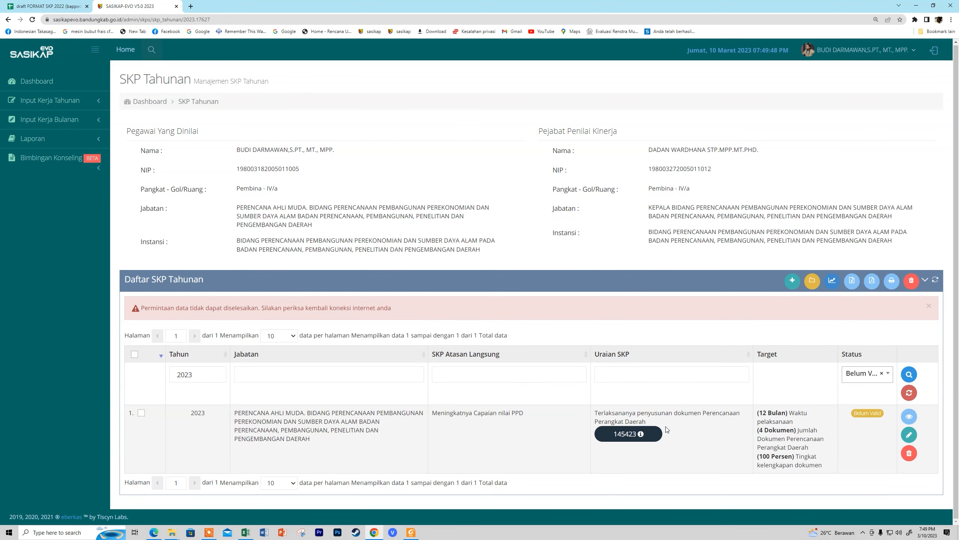
pyautogui.moveTo(638, 435)
pyautogui.click(82, 106)
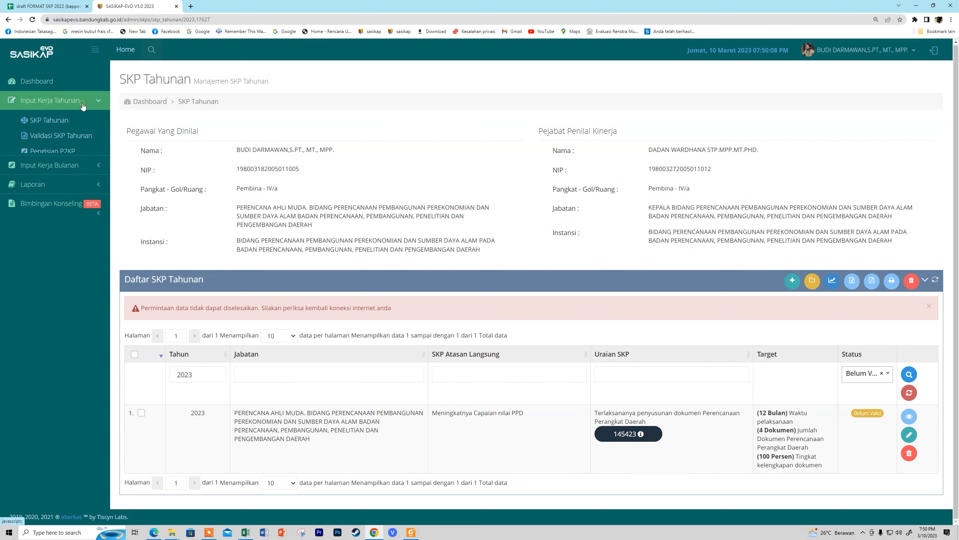
pyautogui.click(83, 107)
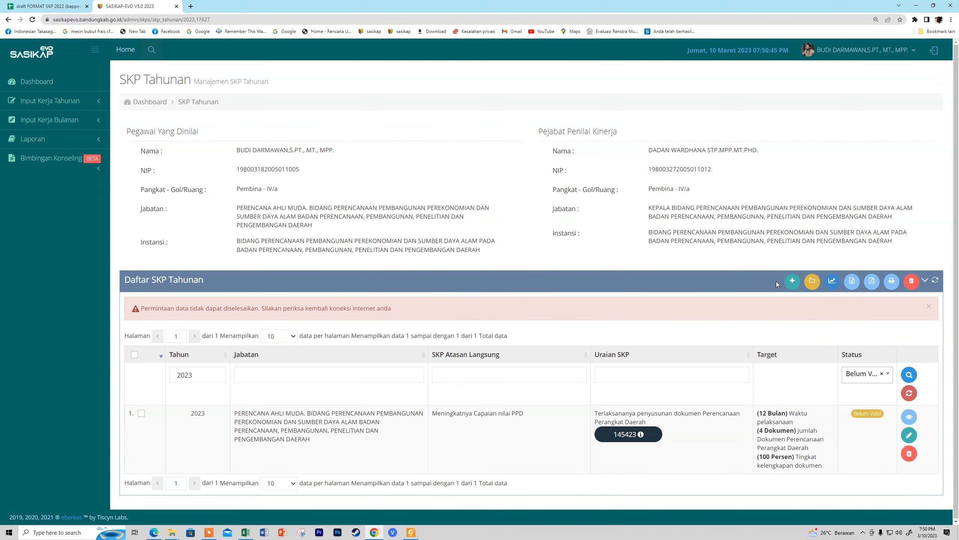